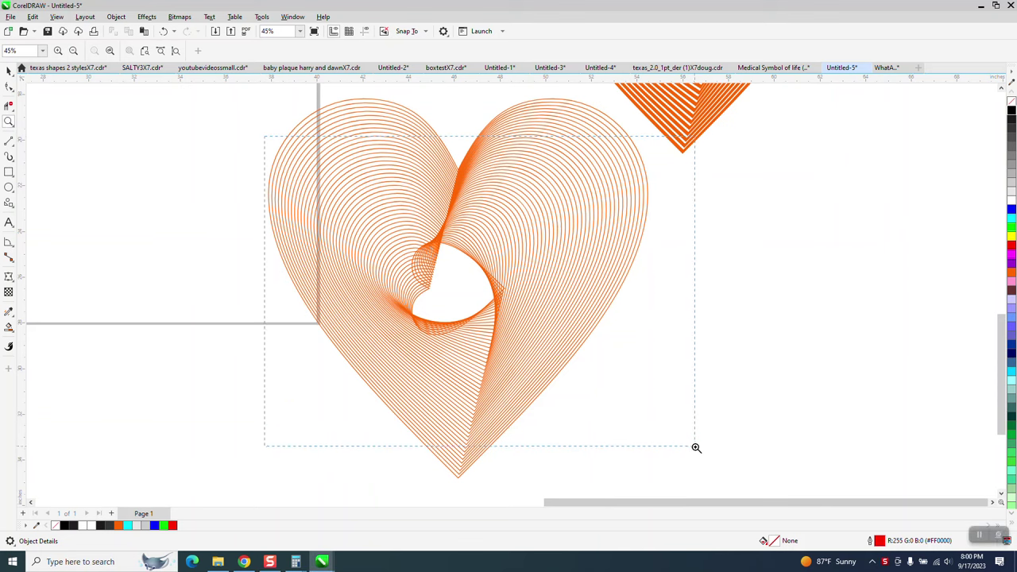
Zoom in and out to inspect the centres of the two existing blended hearts
left_click_drag(396, 209, 620, 387)
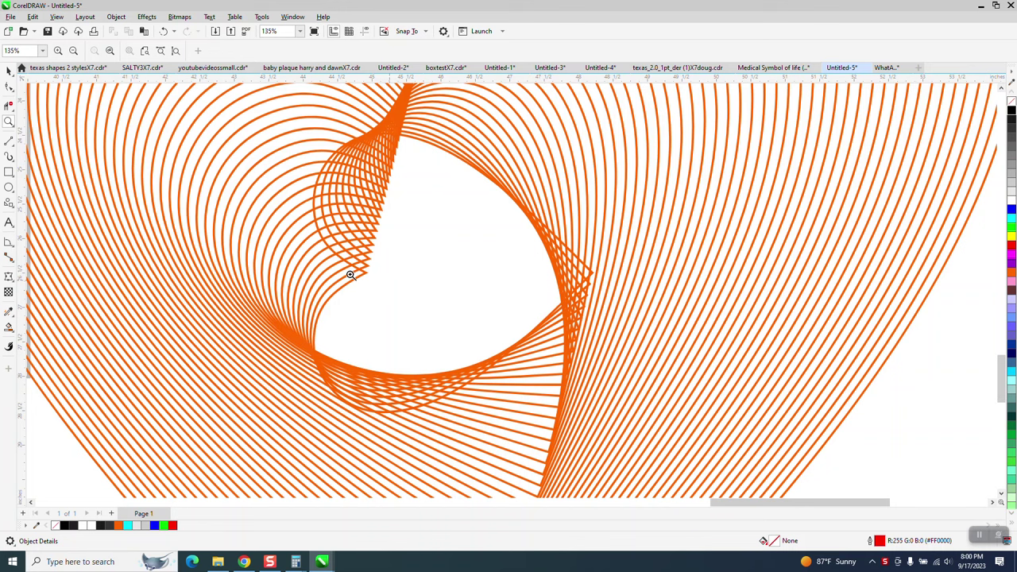
right_click(400, 280)
right_click(389, 256)
right_click(500, 233)
right_click(506, 233)
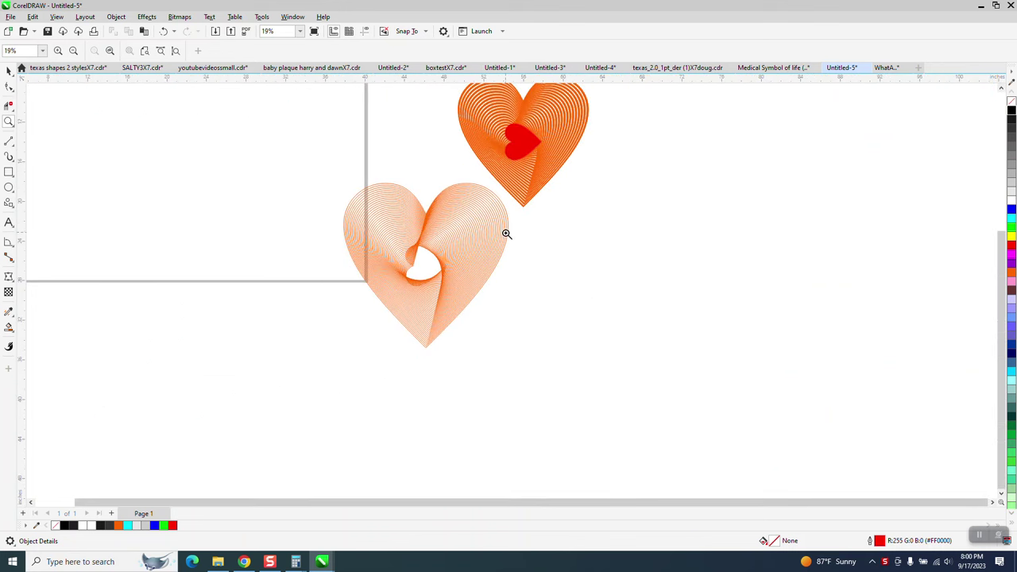
left_click_drag(502, 115, 617, 183)
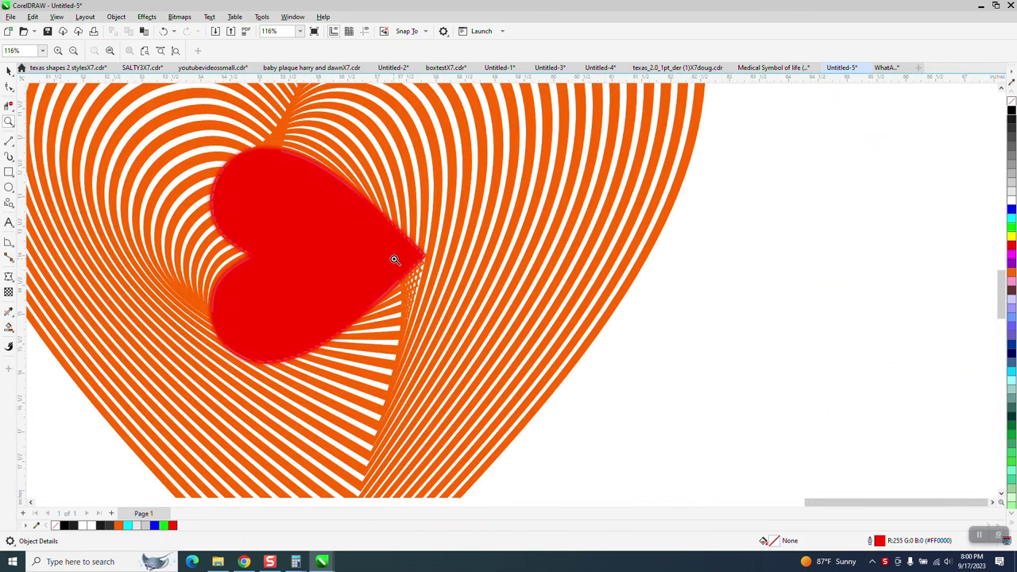
right_click(437, 253)
right_click(537, 245)
left_click(408, 230)
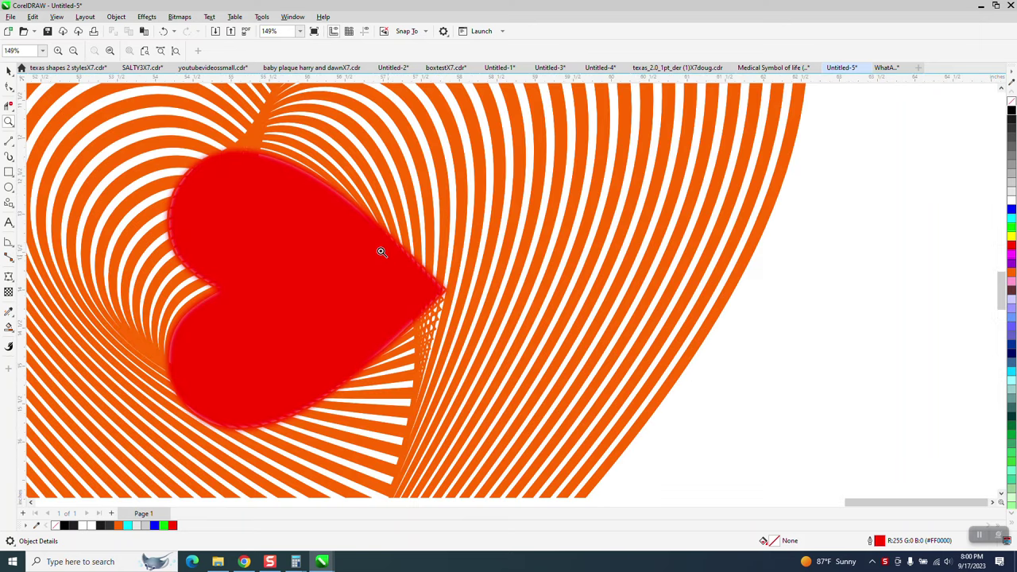
right_click(270, 192)
right_click(274, 192)
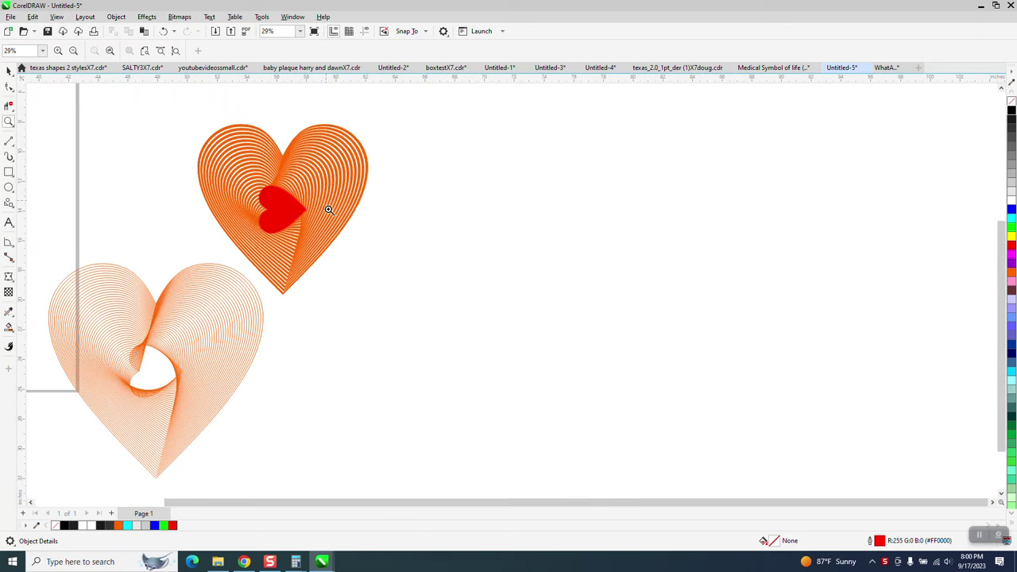
left_click_drag(137, 306, 268, 388)
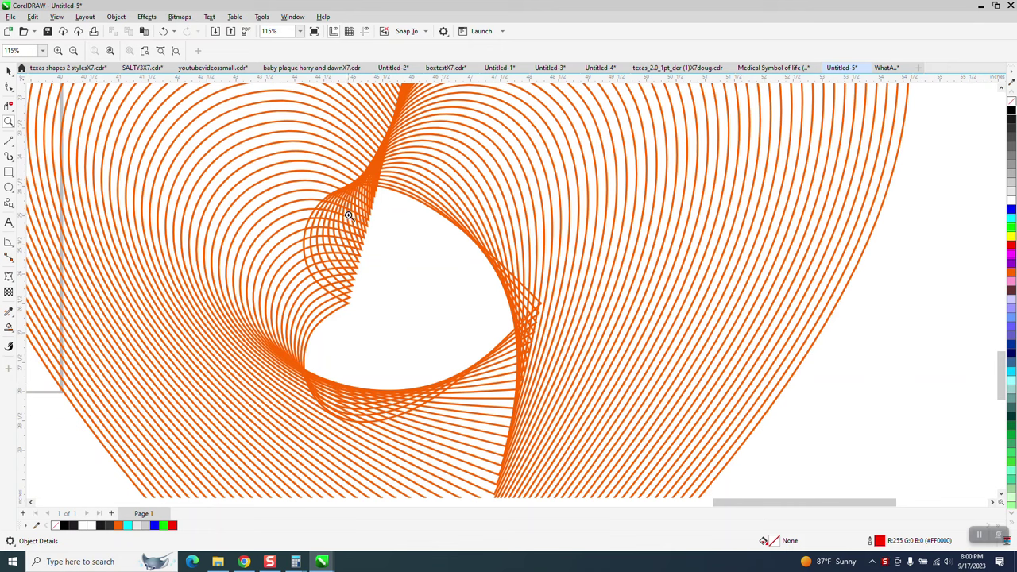
right_click(325, 365)
right_click(561, 234)
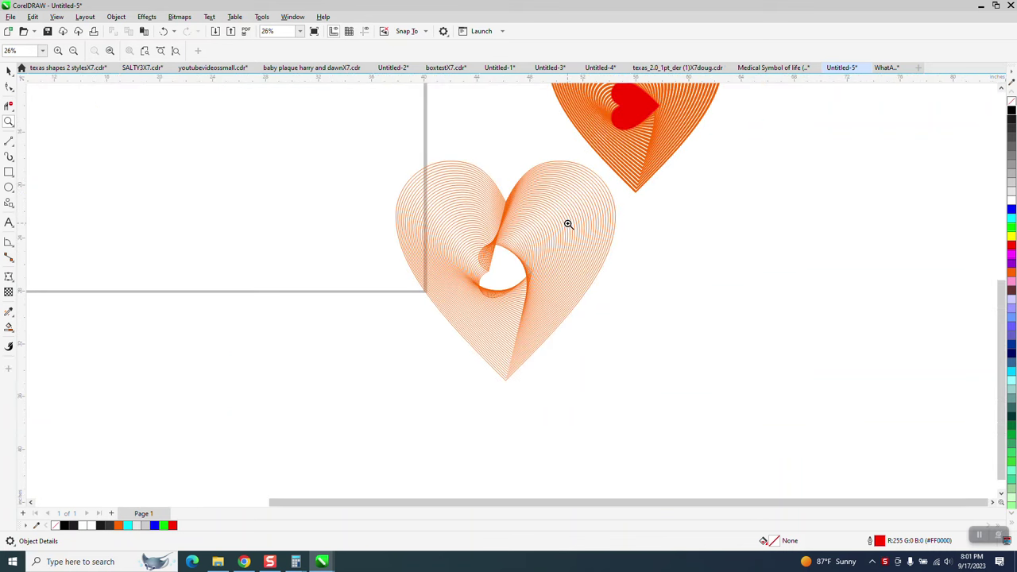
Draw a large heart from the Common Shapes tool on the blank page
left_click(12, 205)
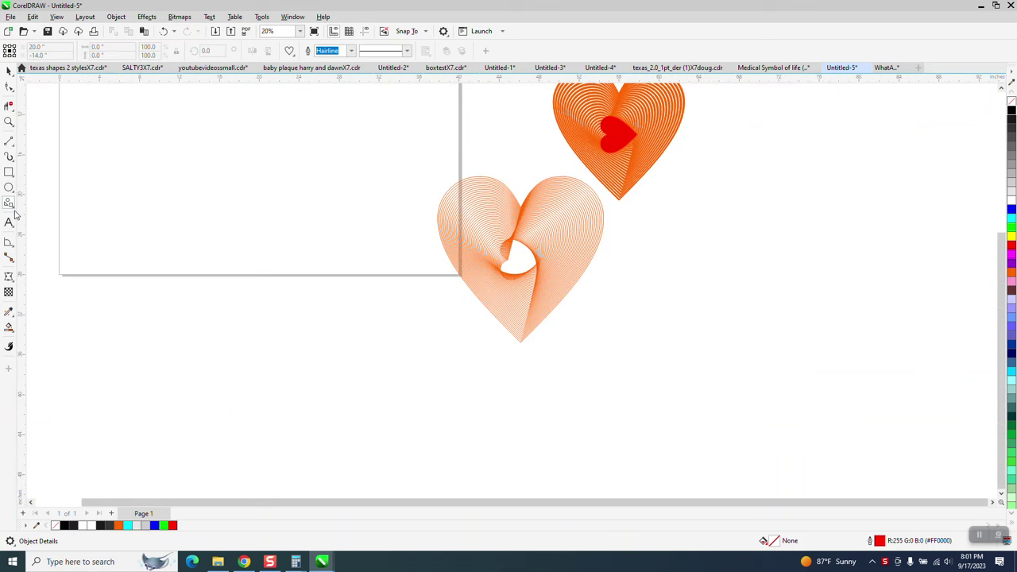
left_click(14, 212)
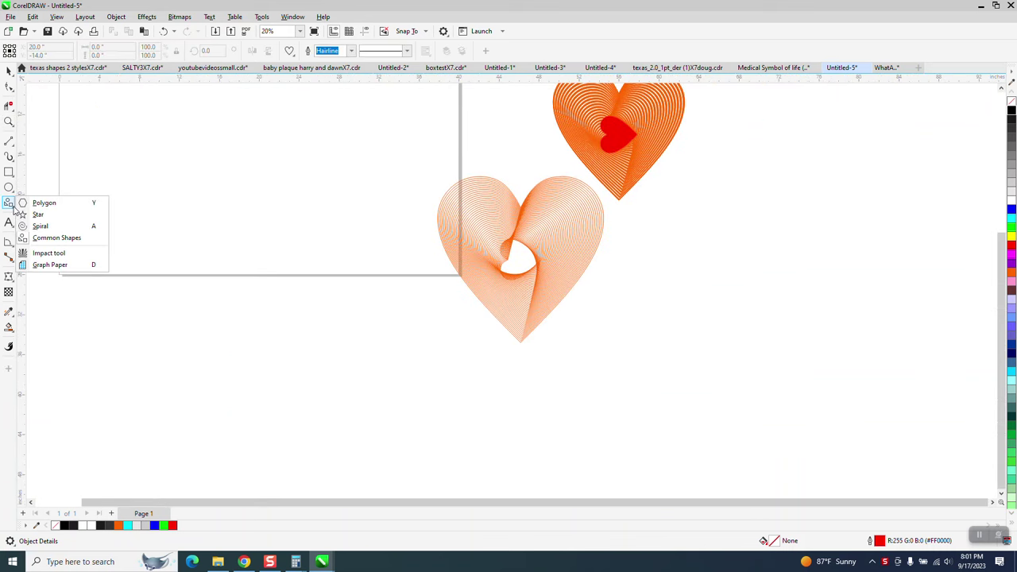
left_click(46, 239)
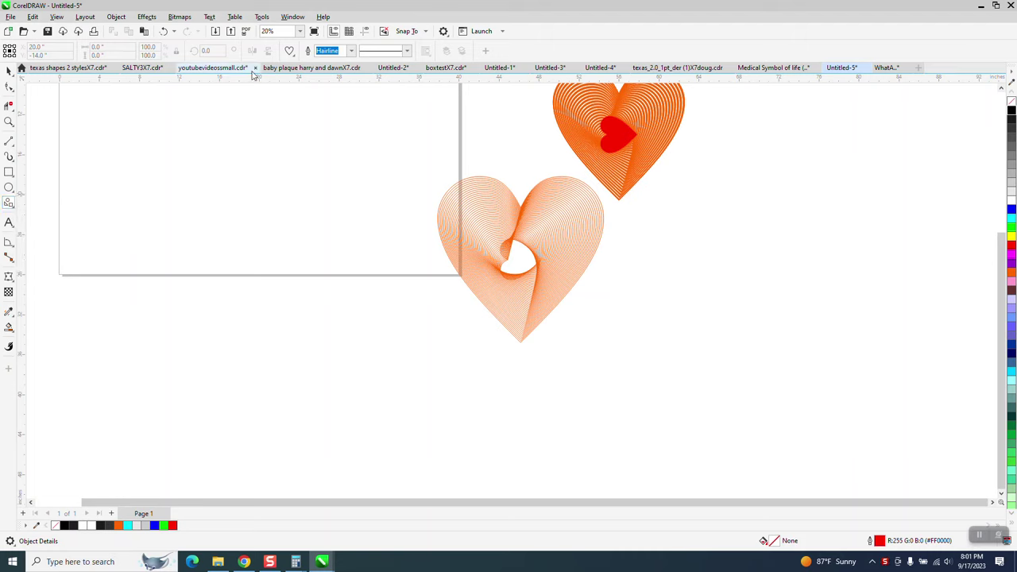
left_click_drag(322, 113, 227, 238)
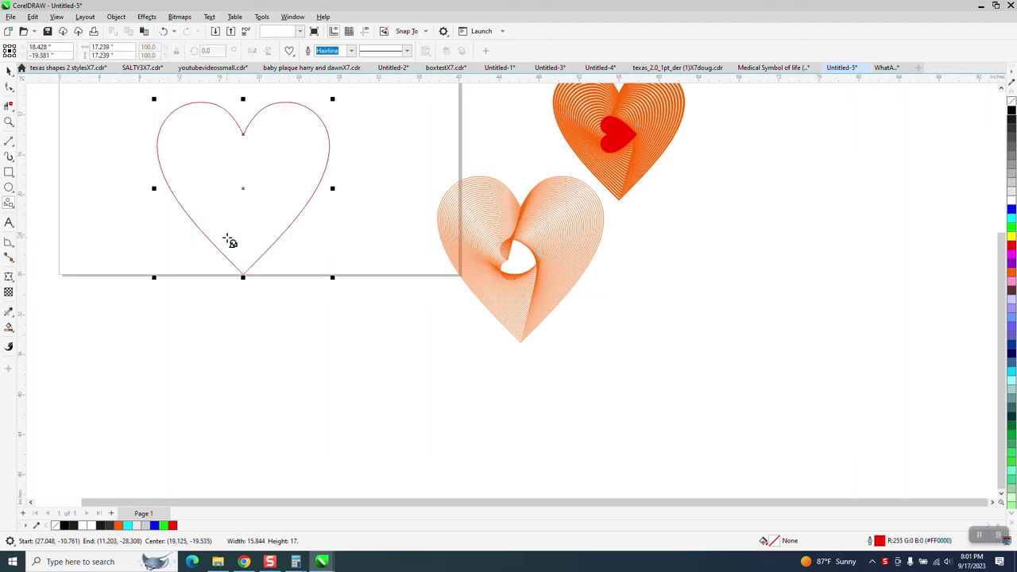
Zoom in around the new heart and select it with the Pick tool
left_click(9, 71)
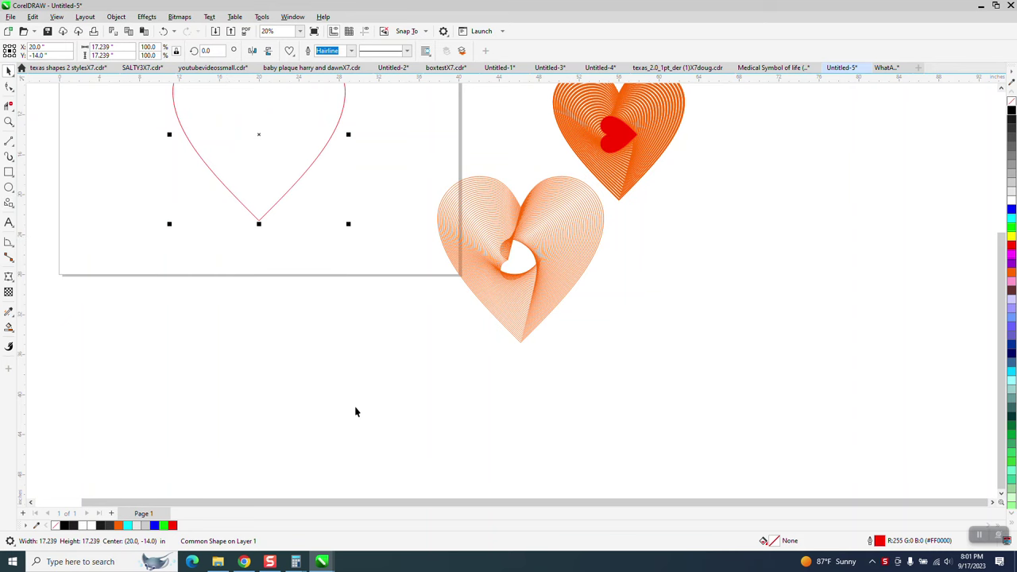
scroll(357, 411, "down", 1)
left_click(9, 121)
left_click_drag(201, 141, 429, 329)
left_click(9, 71)
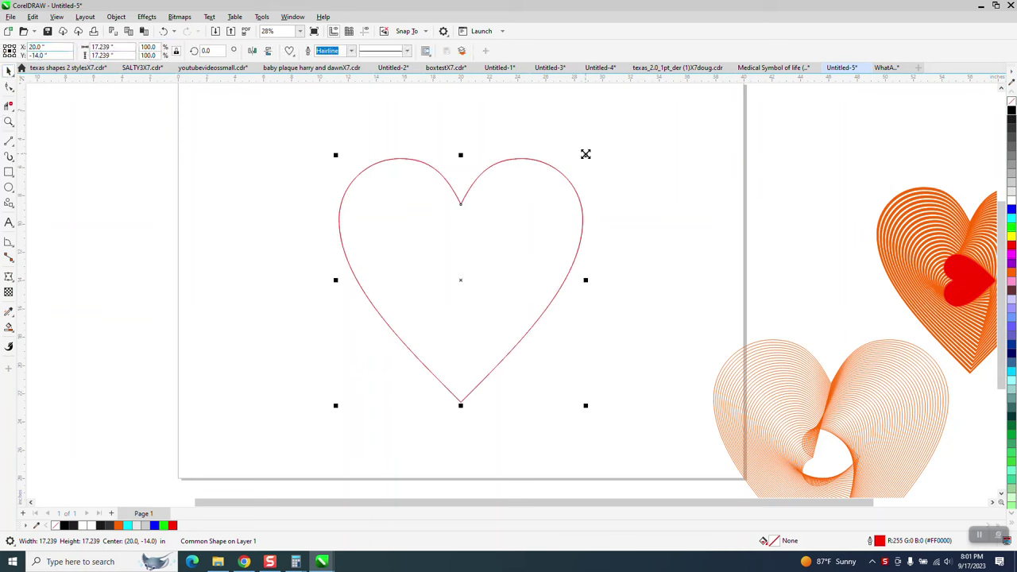
left_click(637, 148)
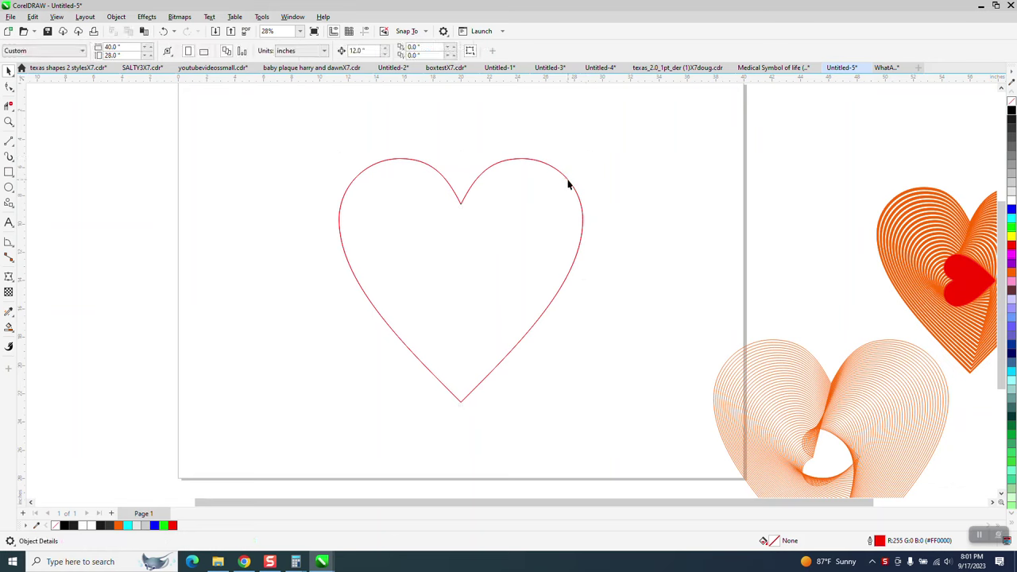
left_click(567, 184)
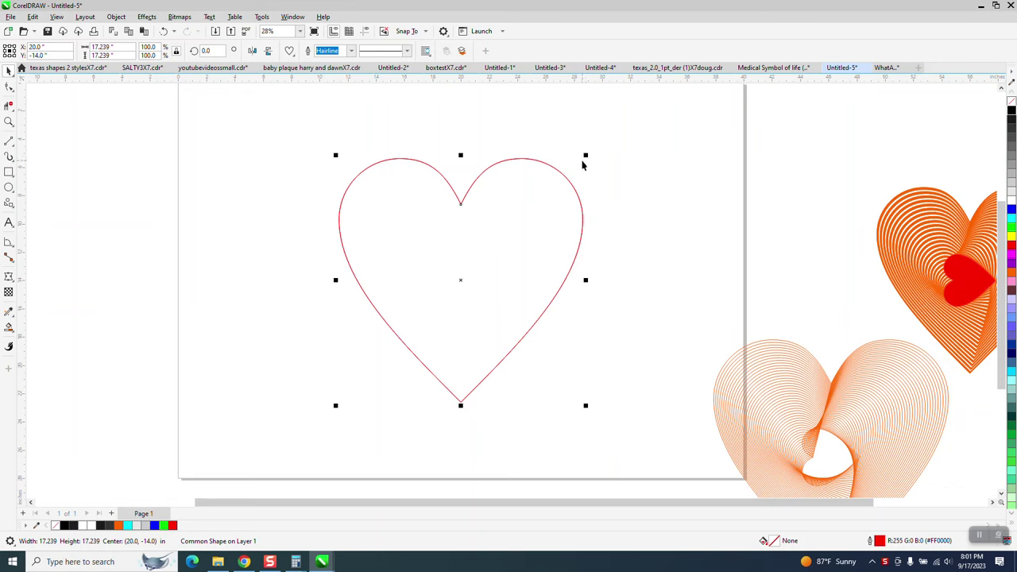
Scale a small copy of the heart at its centre and rotate it 90°
left_click_drag(585, 156, 525, 254)
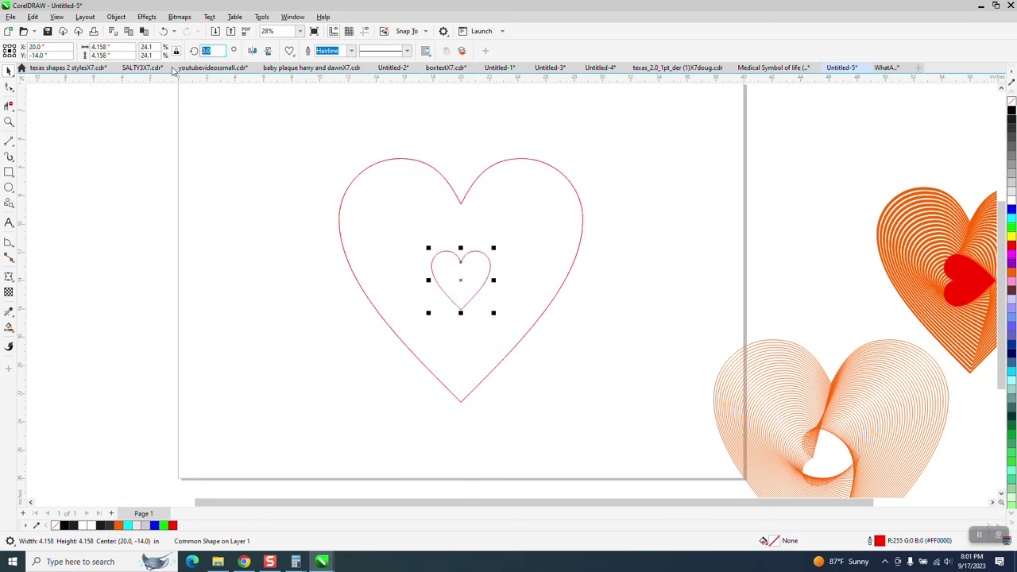
type("90")
key("Return")
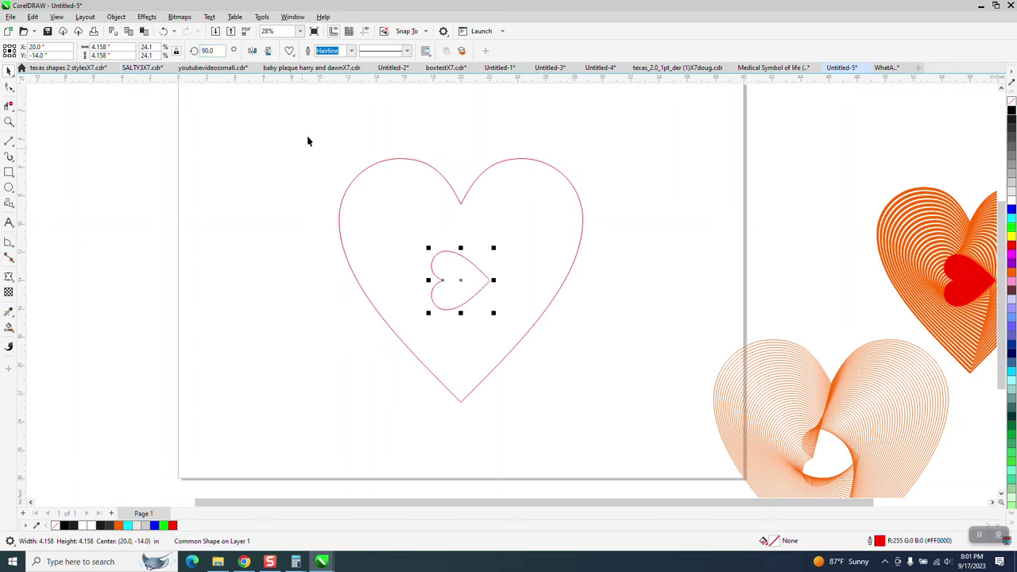
Duplicate the small inner heart, move the copy left, and select both remaining hearts
left_click_drag(310, 125, 602, 450)
left_click(641, 336)
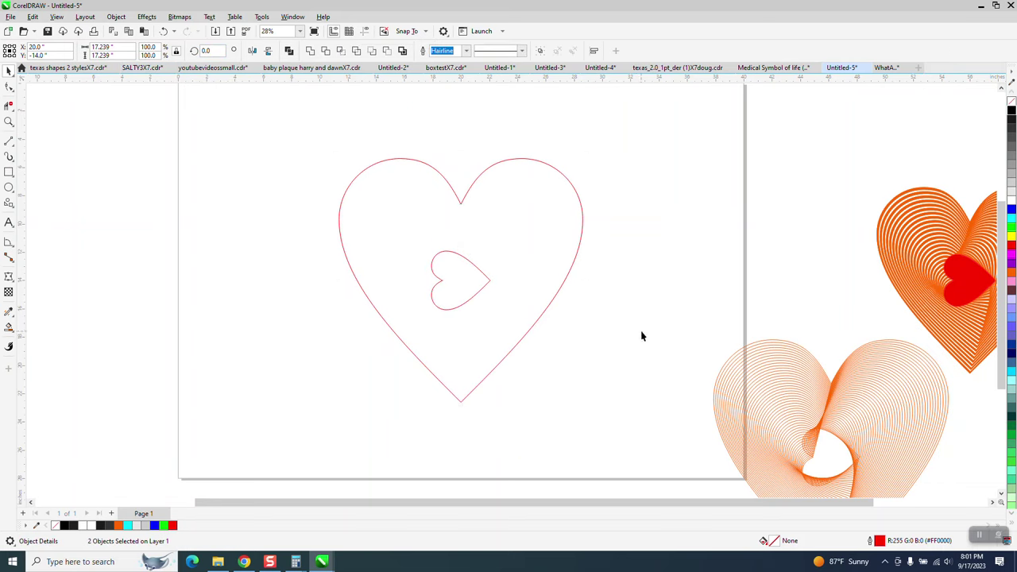
left_click(443, 279)
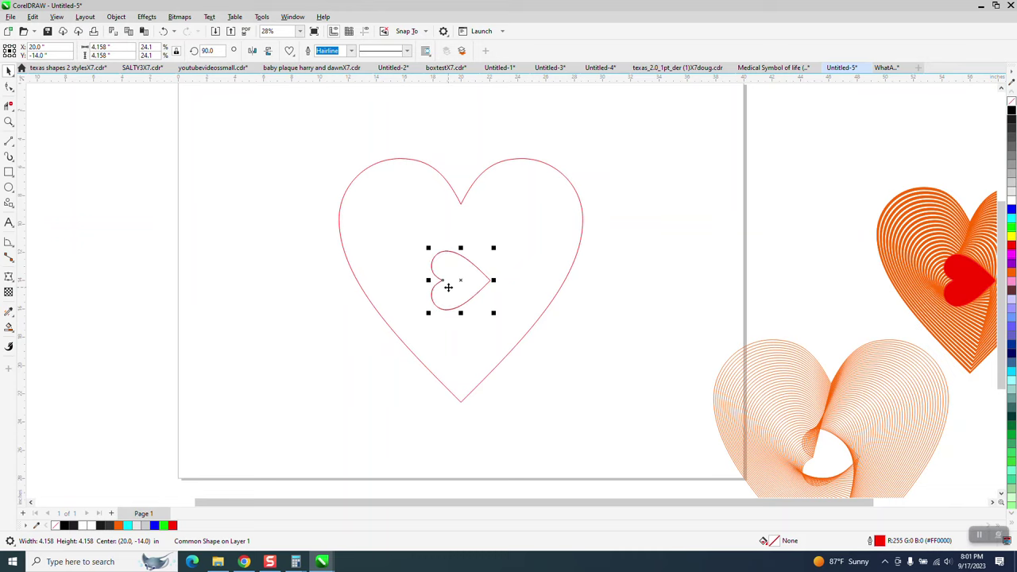
key("ctrl+d")
left_click_drag(275, 268, 105, 267)
left_click_drag(278, 131, 710, 487)
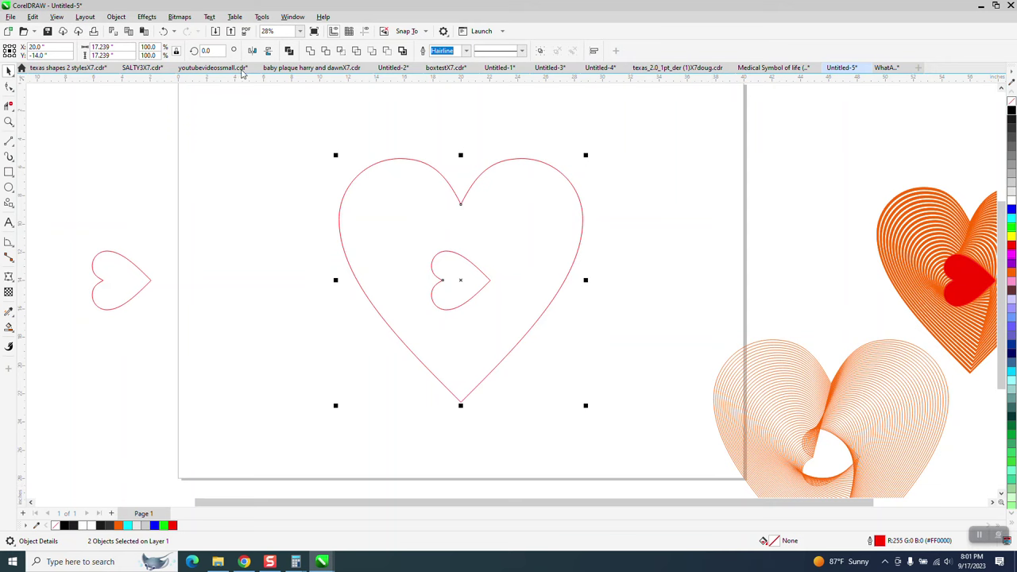
Apply a 50-step blend between the large and small hearts, then zoom in to inspect
left_click(147, 17)
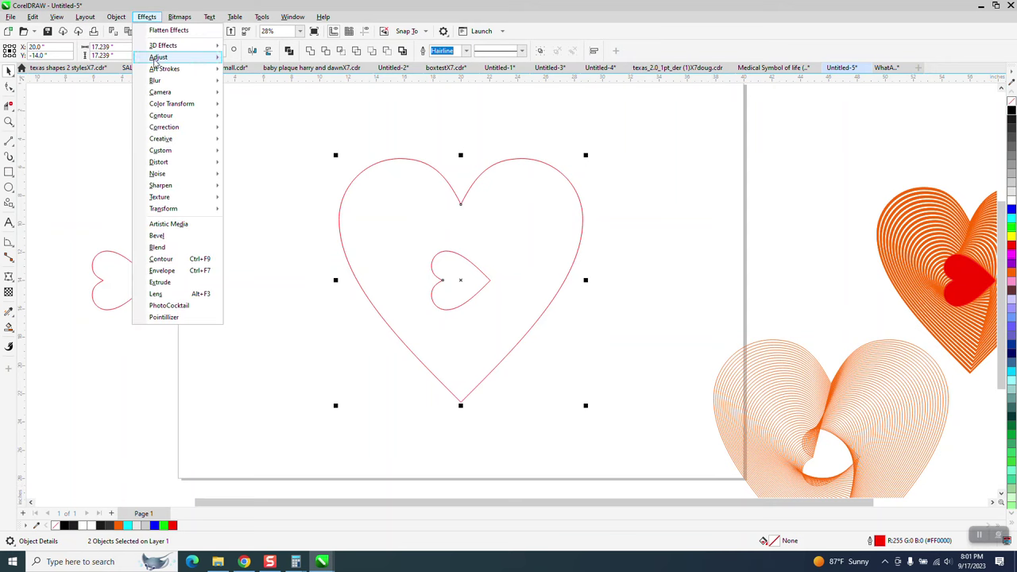
left_click(168, 260)
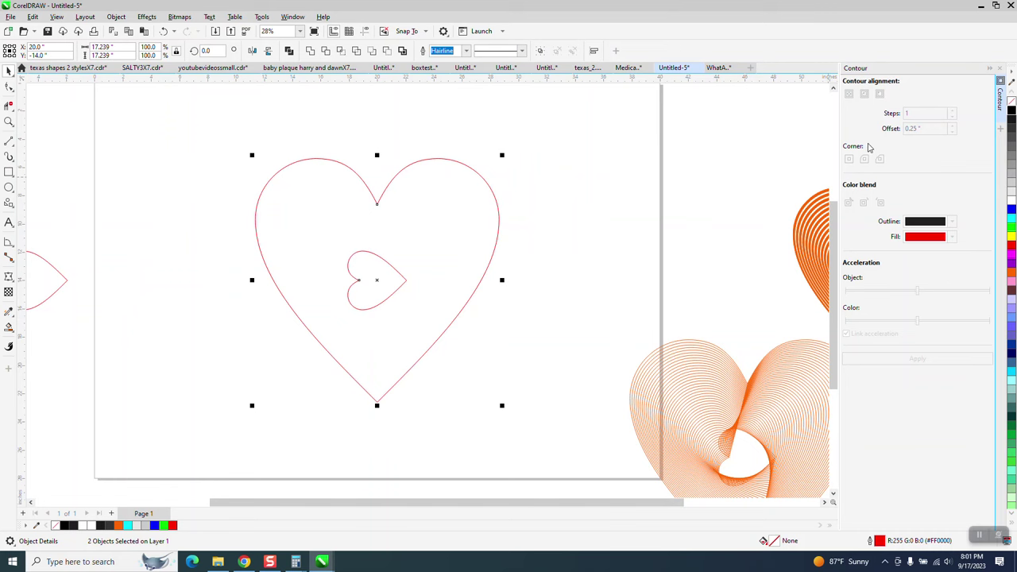
left_click(1010, 71)
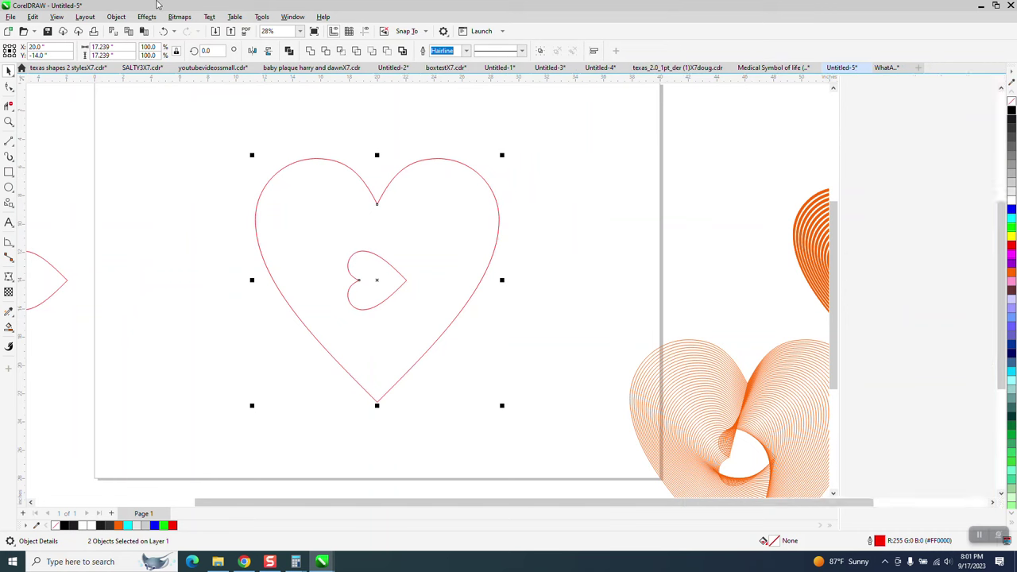
left_click(147, 17)
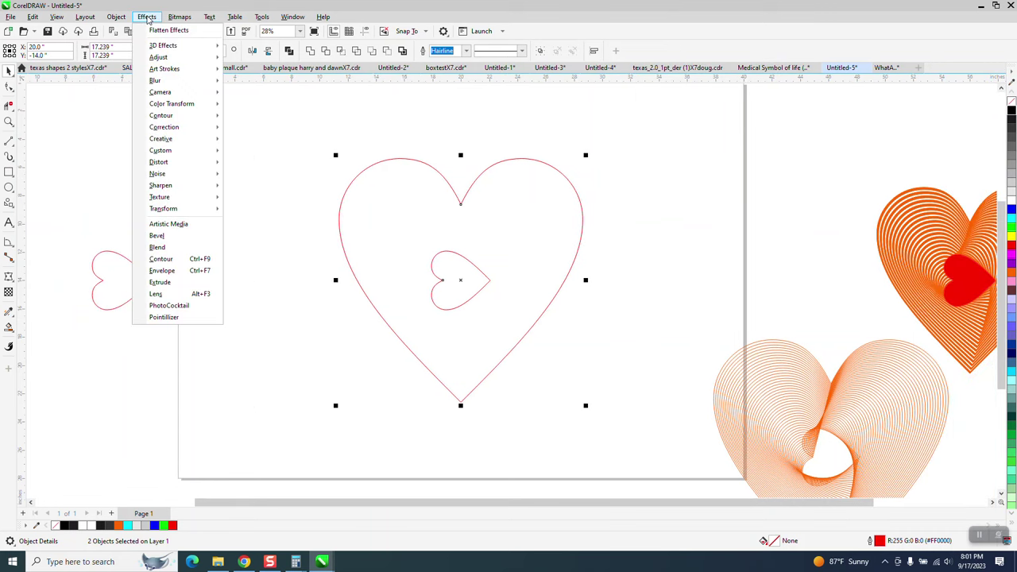
left_click(158, 247)
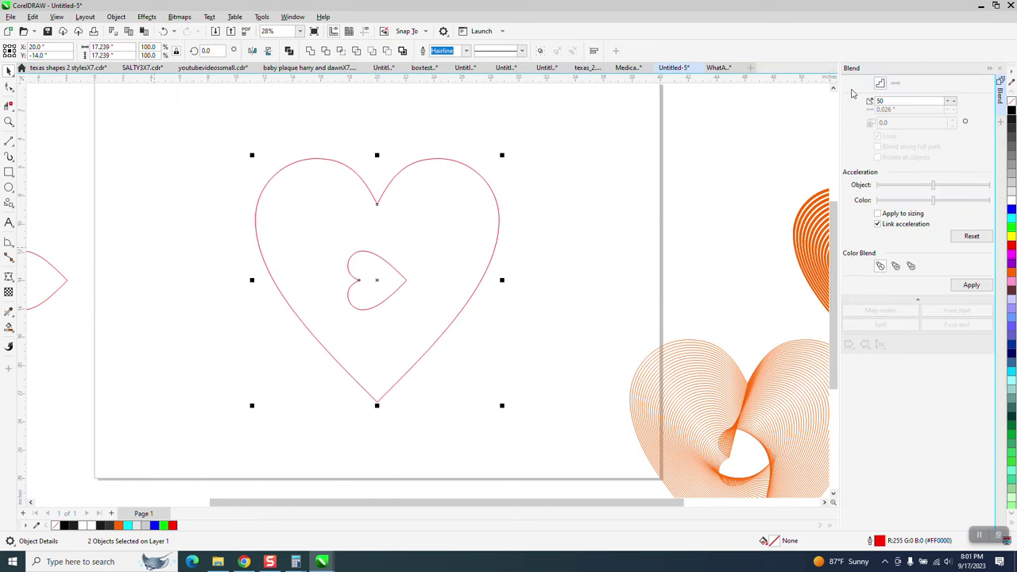
left_click(971, 285)
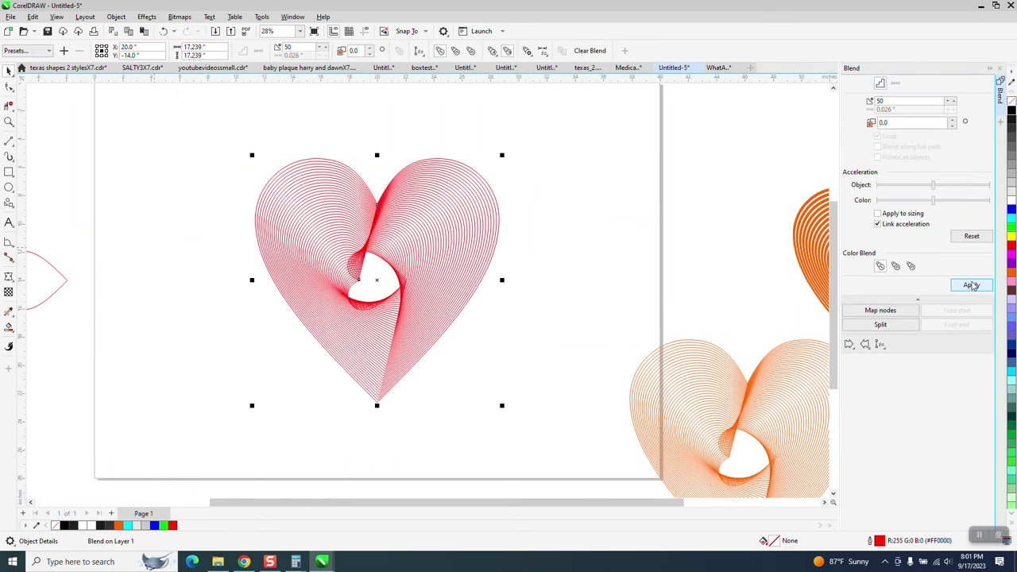
left_click(9, 121)
left_click_drag(302, 242, 504, 357)
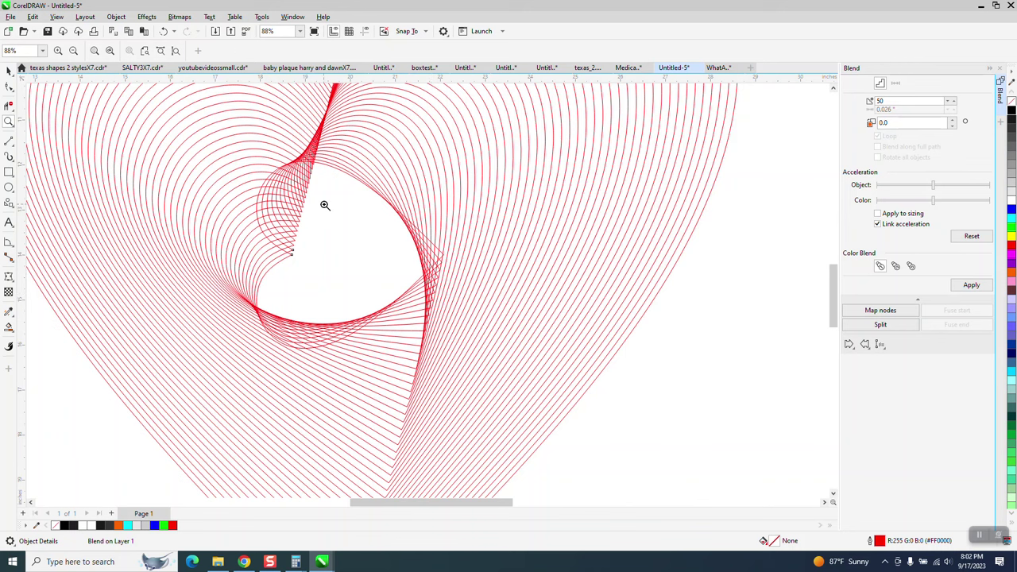
scroll(298, 186, "down", 1)
scroll(294, 185, "down", 3)
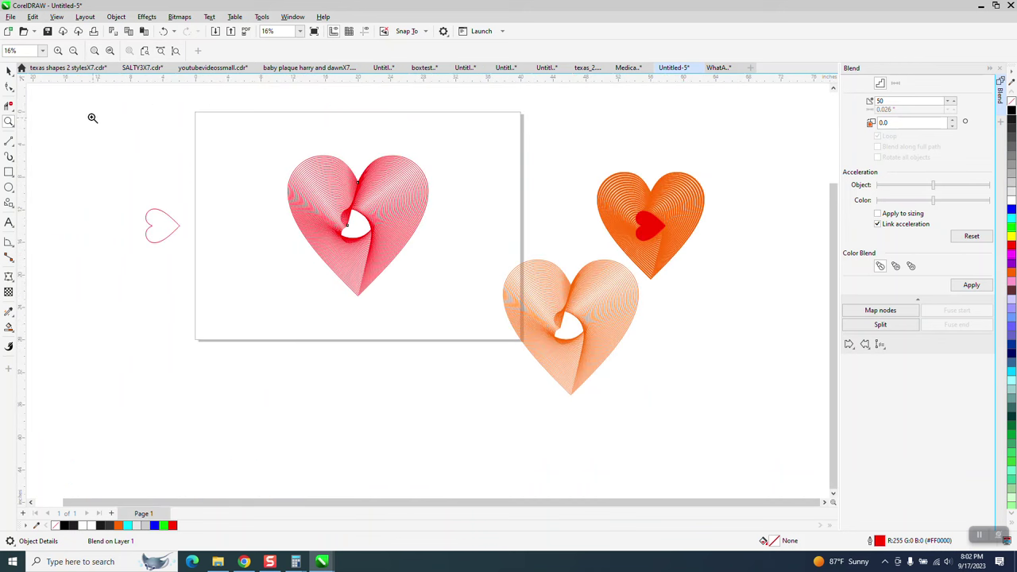
Select the red blend heart and break the blend apart into separate parts
left_click(8, 70)
key("space")
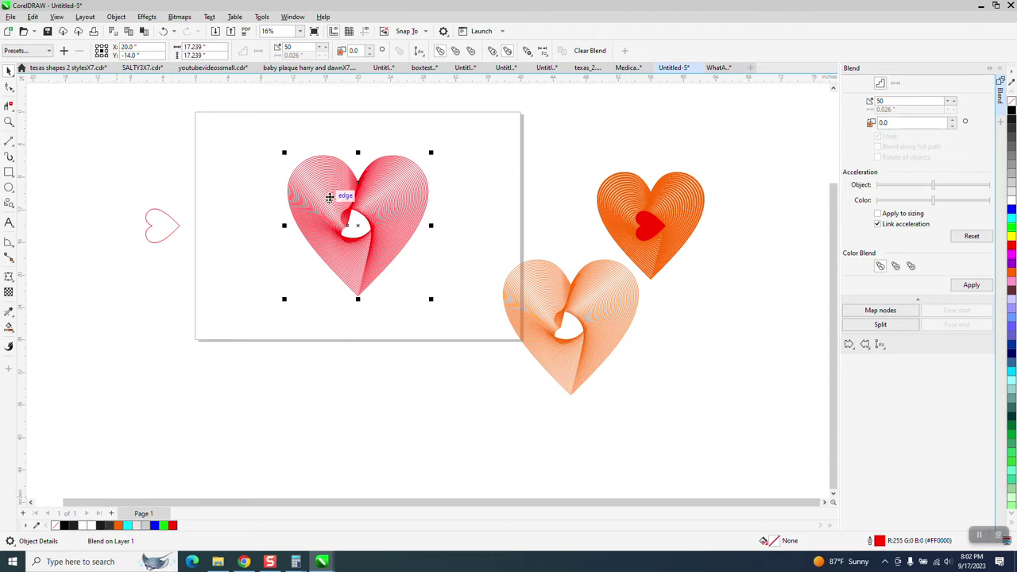
left_click_drag(273, 124, 465, 349)
left_click(116, 16)
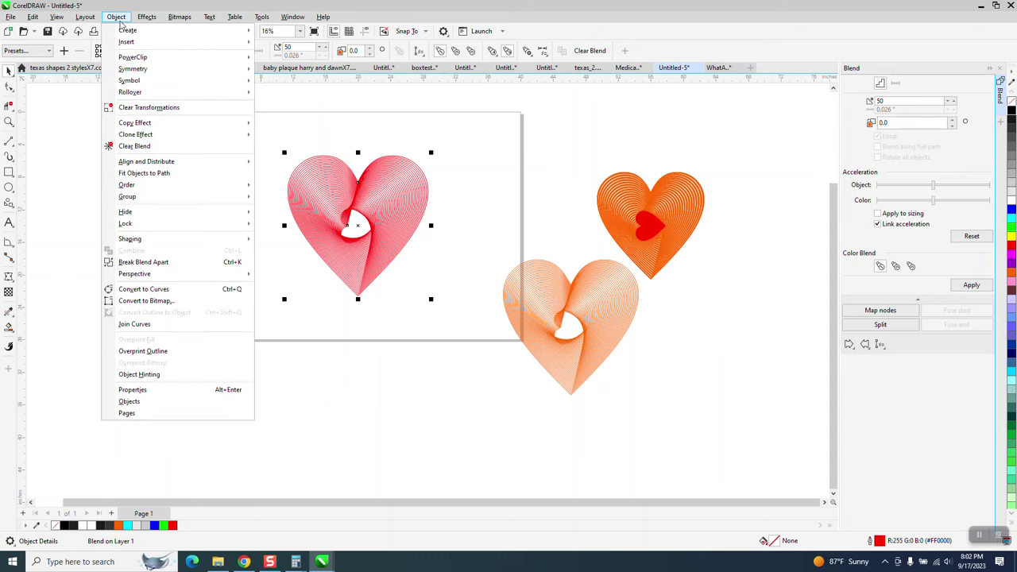
left_click(143, 261)
left_click_drag(251, 116, 476, 347)
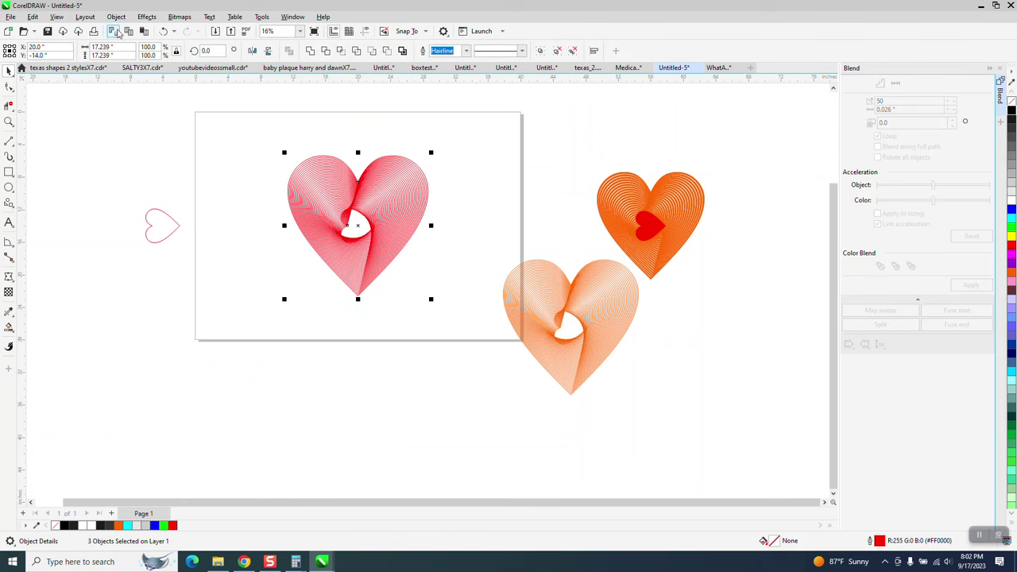
Ungroup all the pieces, then regroup the 52 lines into a single group
left_click(116, 16)
mouse_move(159, 201)
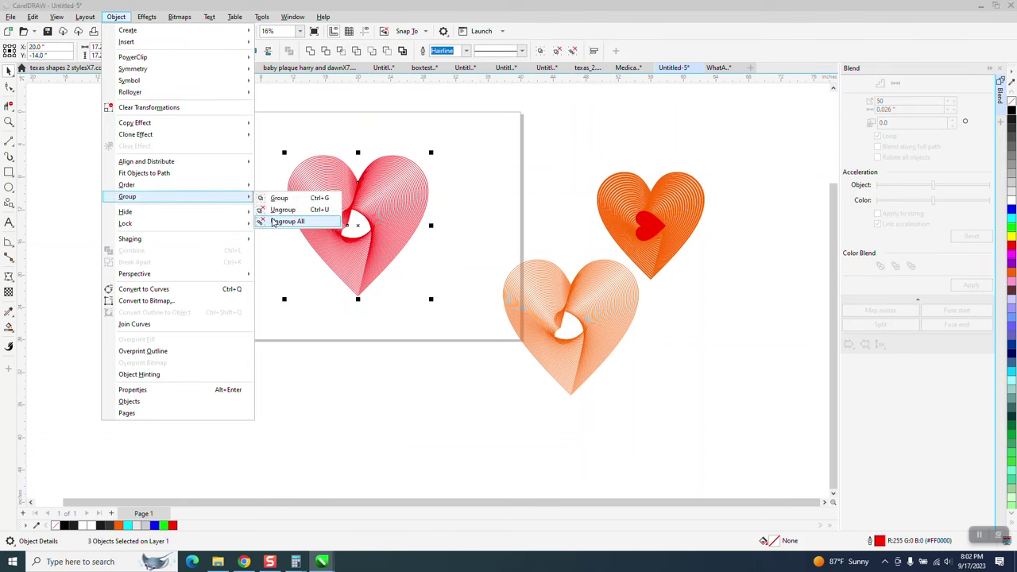
left_click(279, 209)
left_click_drag(267, 145, 476, 372)
left_click(116, 17)
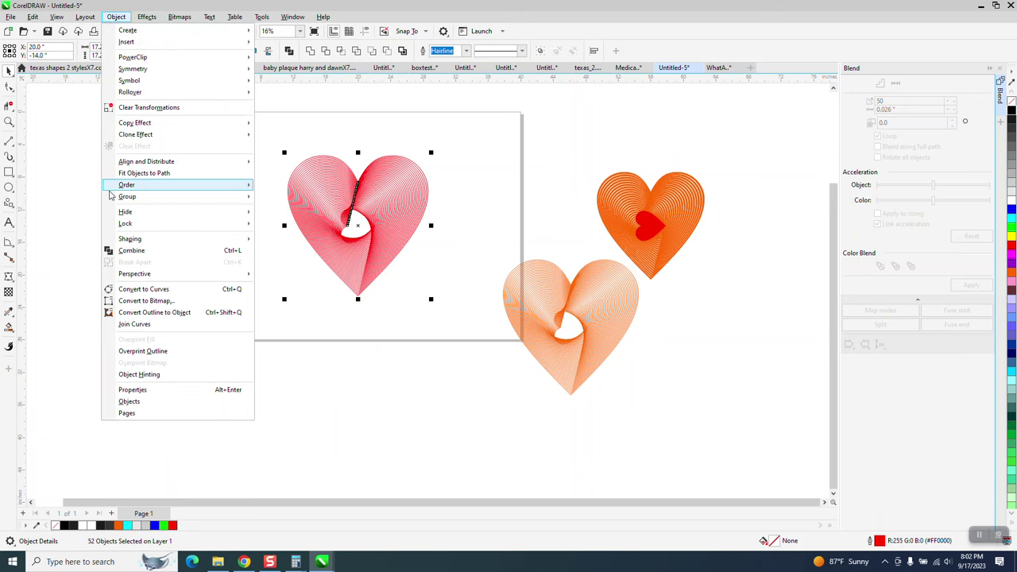
mouse_move(133, 198)
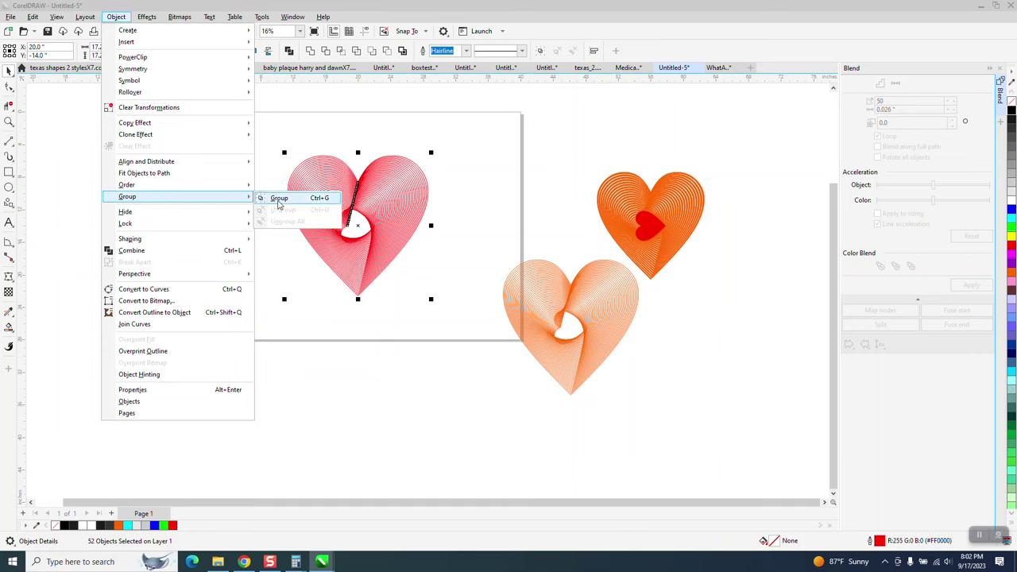
left_click(279, 200)
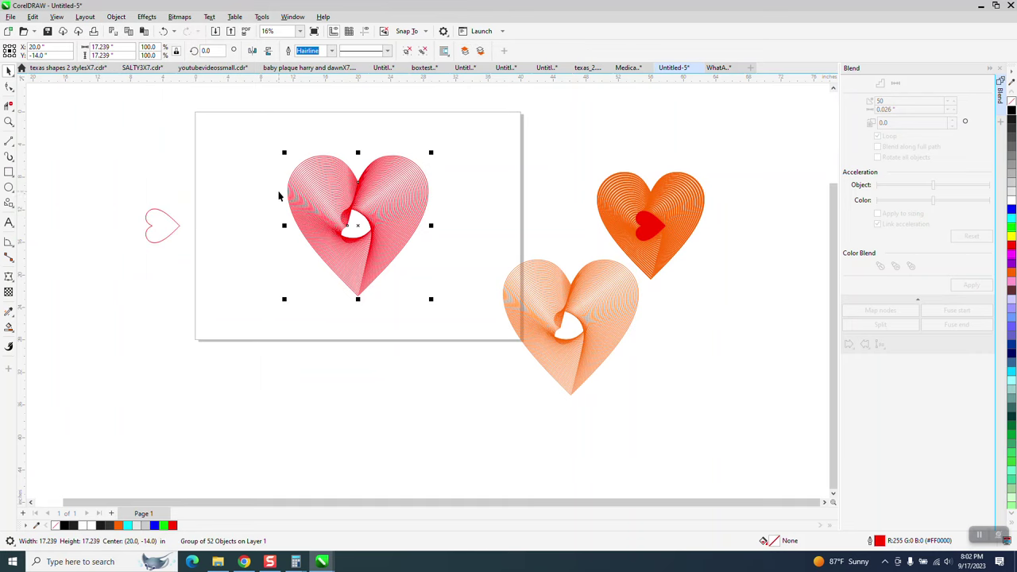
Fill the spare small heart red, nudge it onto the big heart's centre, and zoom to check
left_click(161, 227)
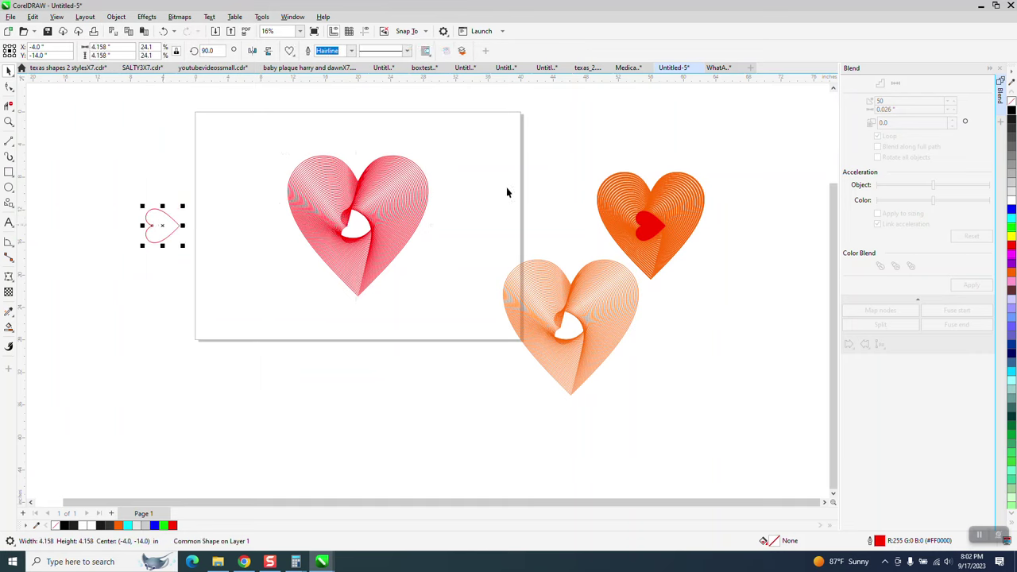
left_click(1011, 247)
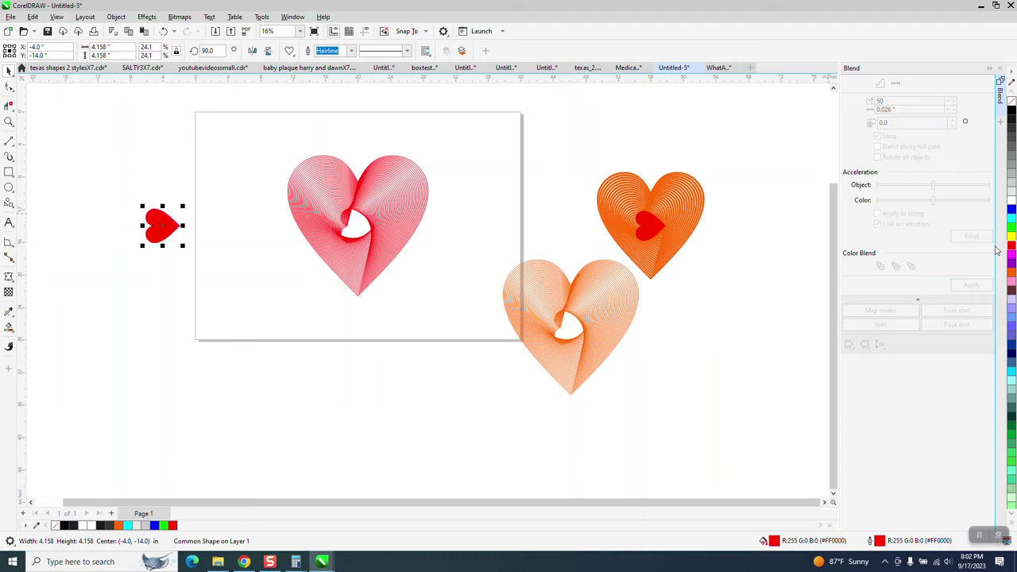
key("Right")
key("Right")
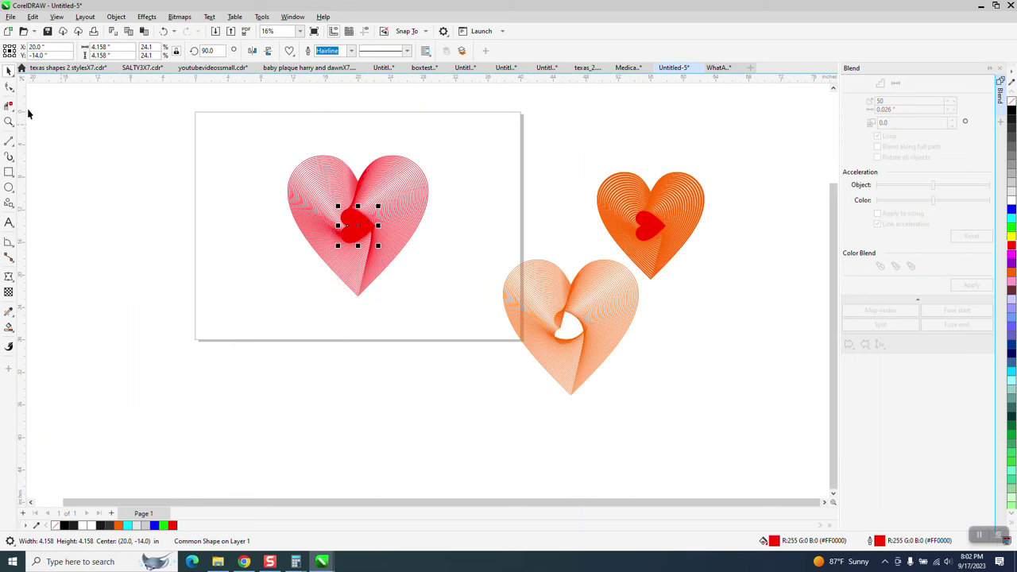
left_click(9, 121)
left_click_drag(274, 186, 457, 292)
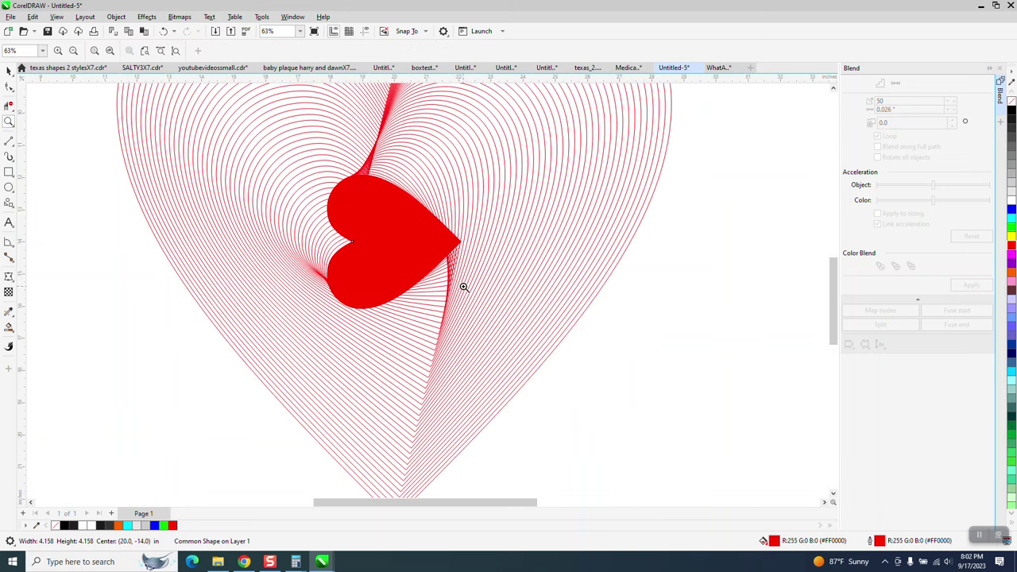
scroll(363, 223, "down", 2)
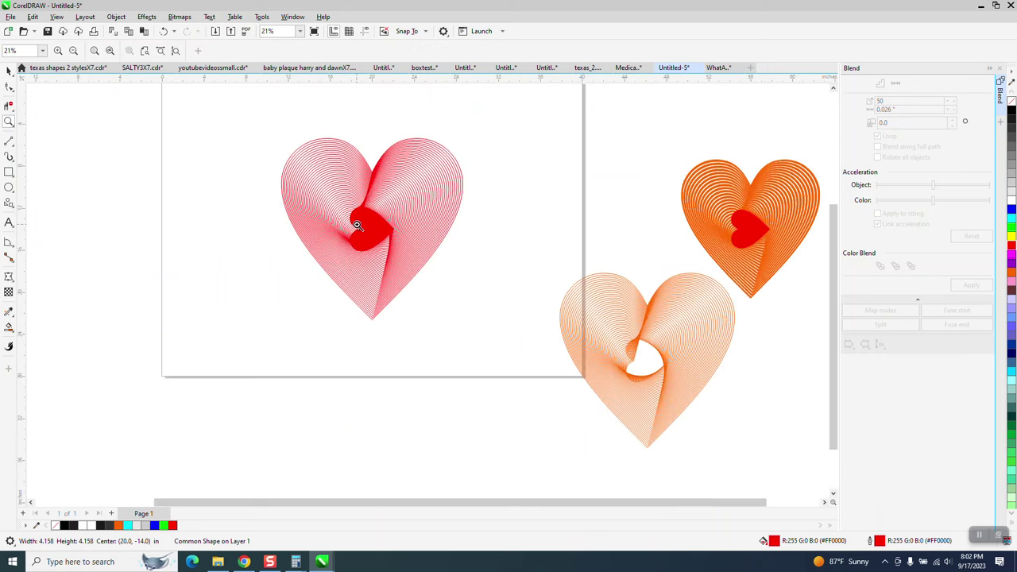
left_click(8, 72)
Select both hearts, apply Back minus front, and zoom in on the heart-shaped hole
left_click_drag(257, 123, 279, 215)
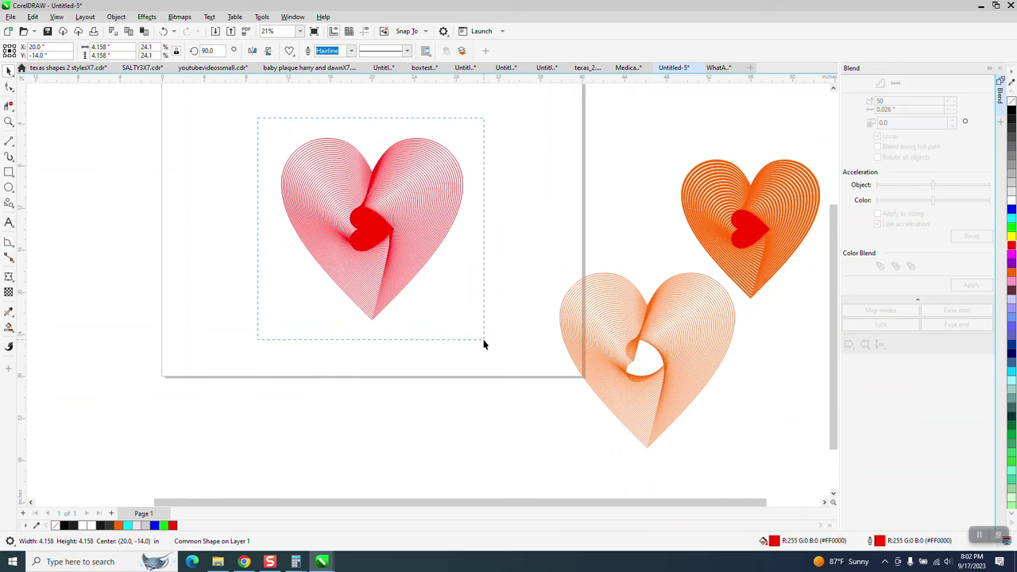
left_click_drag(483, 343, 484, 344)
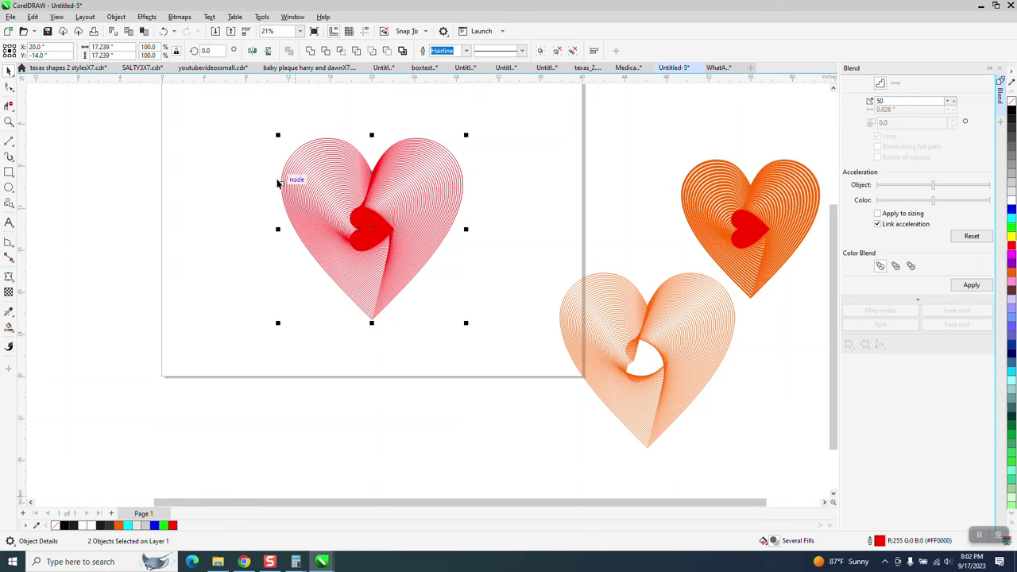
left_click(388, 51)
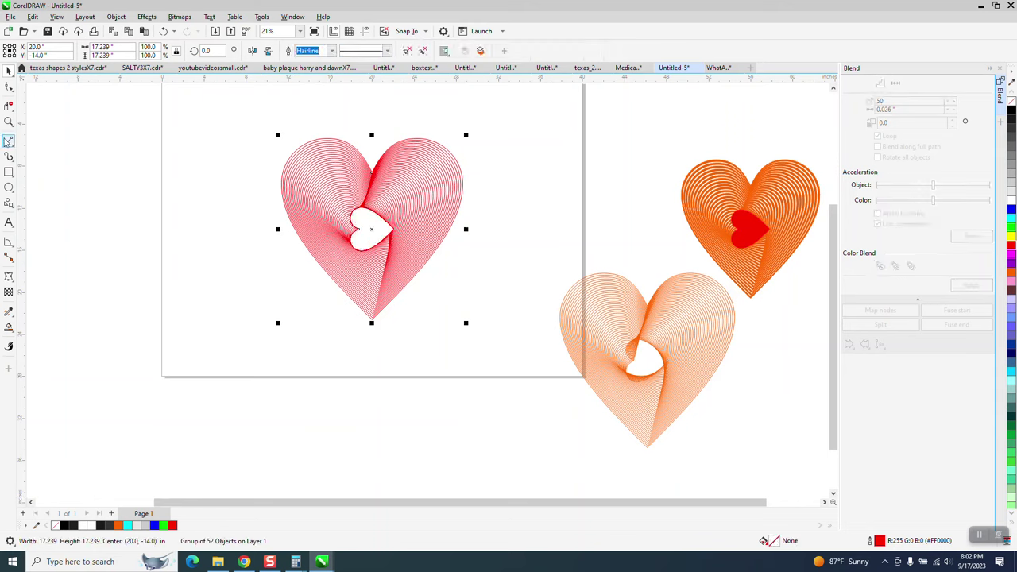
left_click(9, 121)
left_click_drag(323, 204, 474, 278)
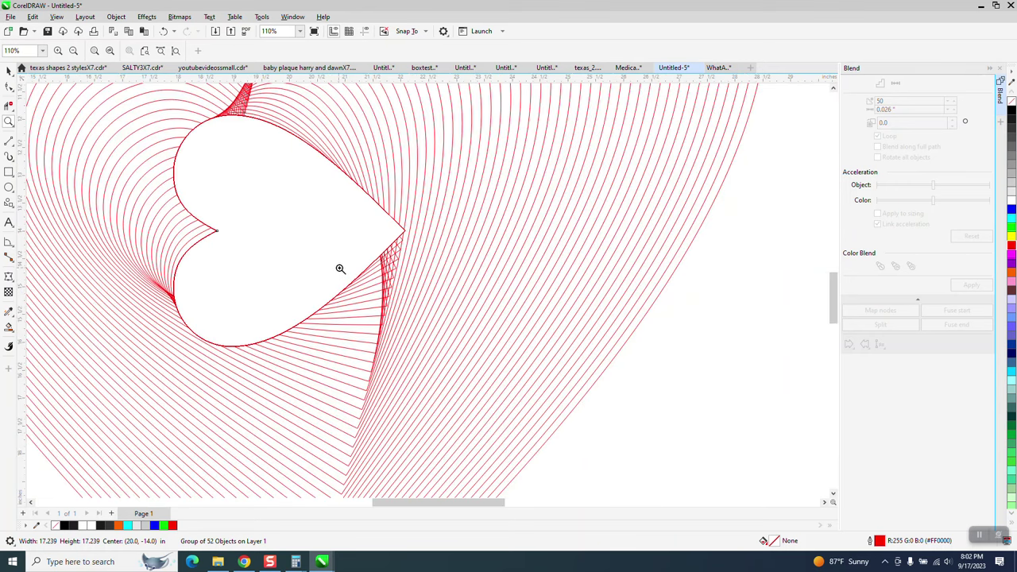
scroll(383, 255, "down", 2)
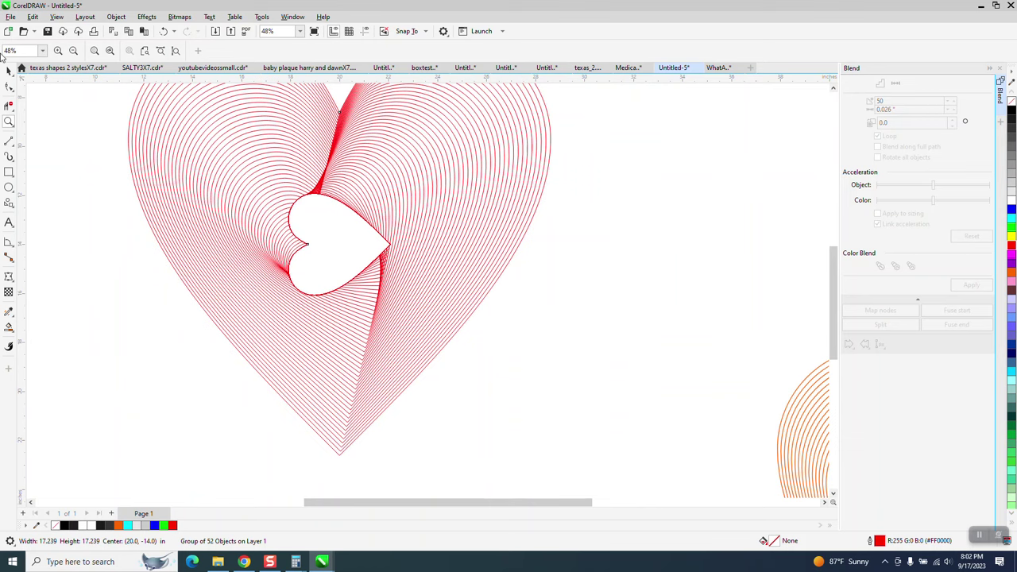
scroll(290, 264, "down", 1)
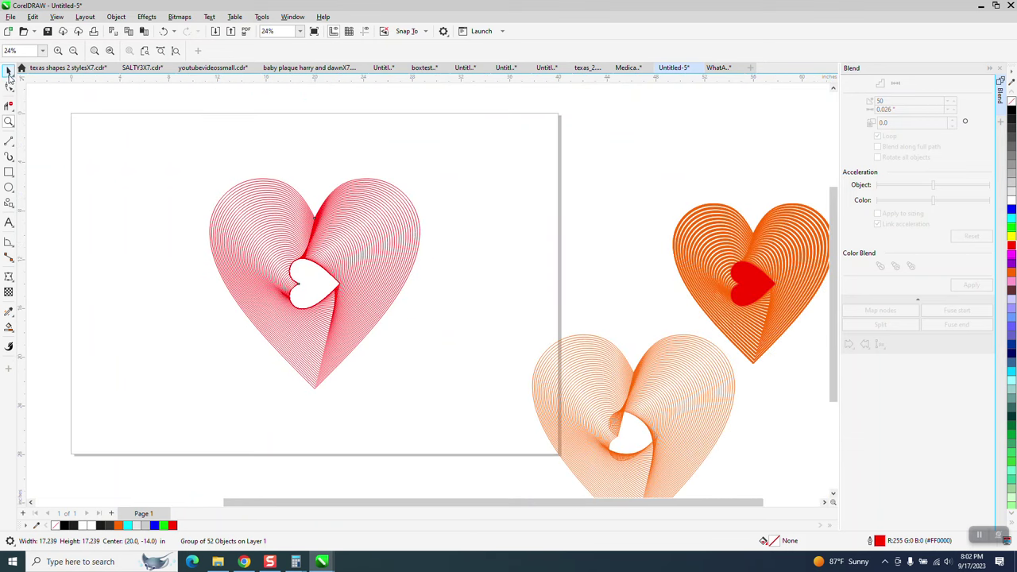
Try 0.01 in and 0.125 in outline widths, settling on 0.031 in
left_click(9, 70)
key("space")
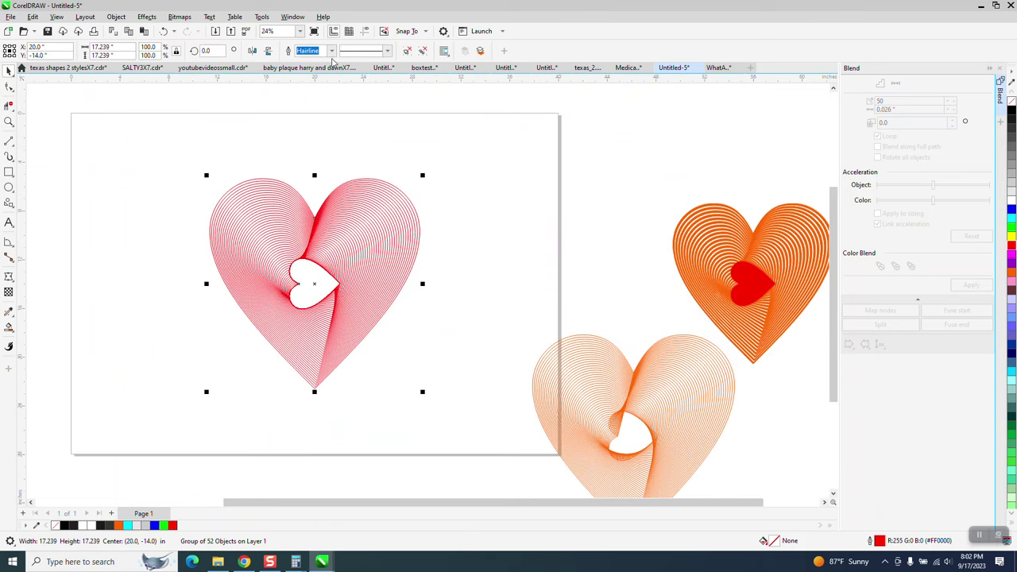
left_click(331, 51)
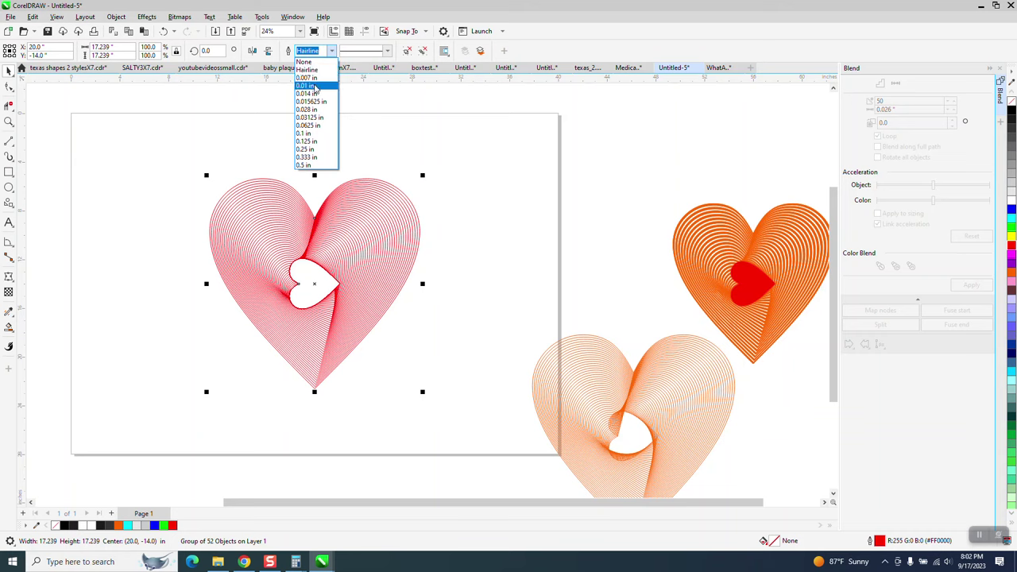
left_click(315, 86)
left_click(331, 51)
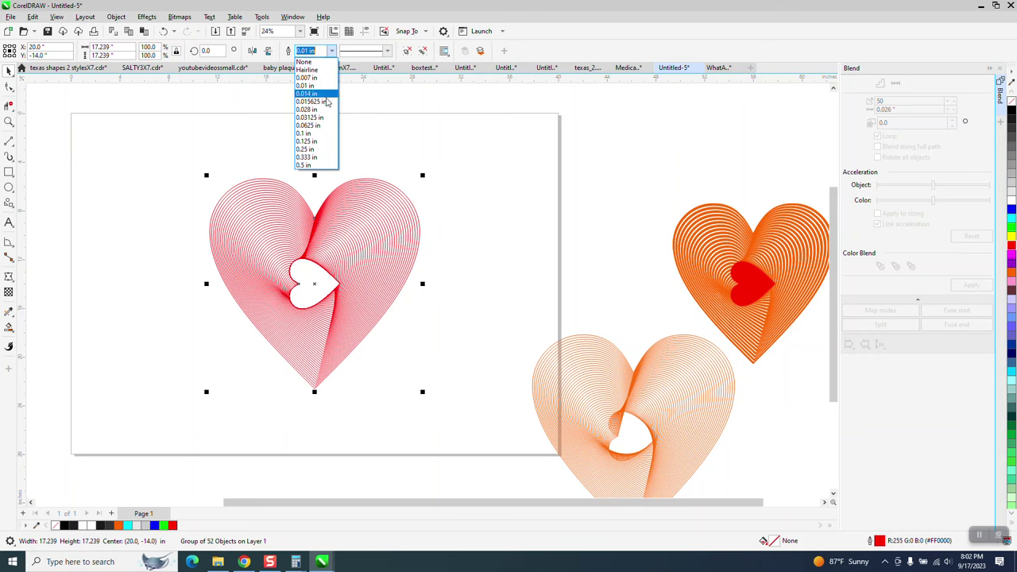
left_click(314, 144)
left_click(331, 51)
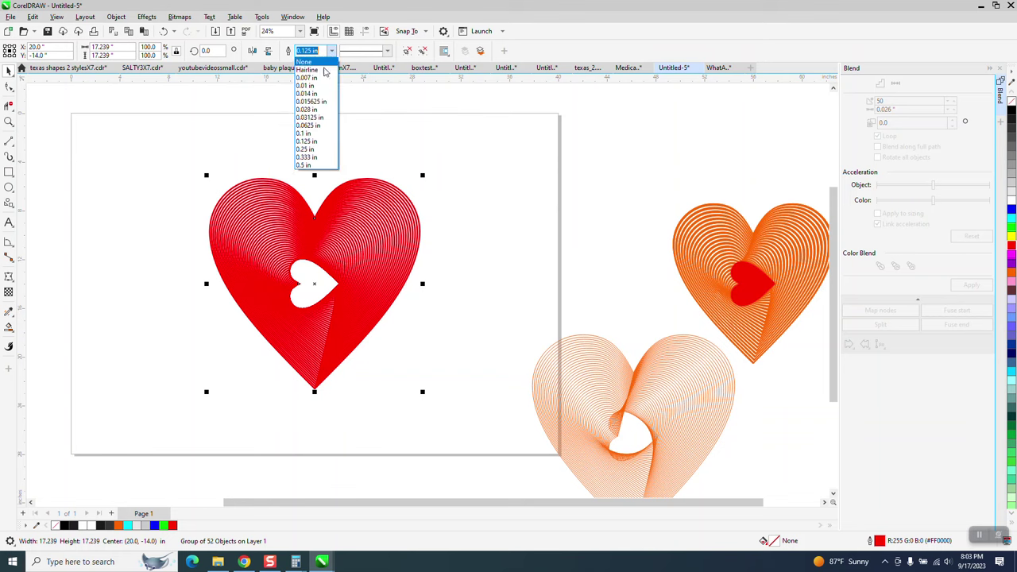
left_click(310, 116)
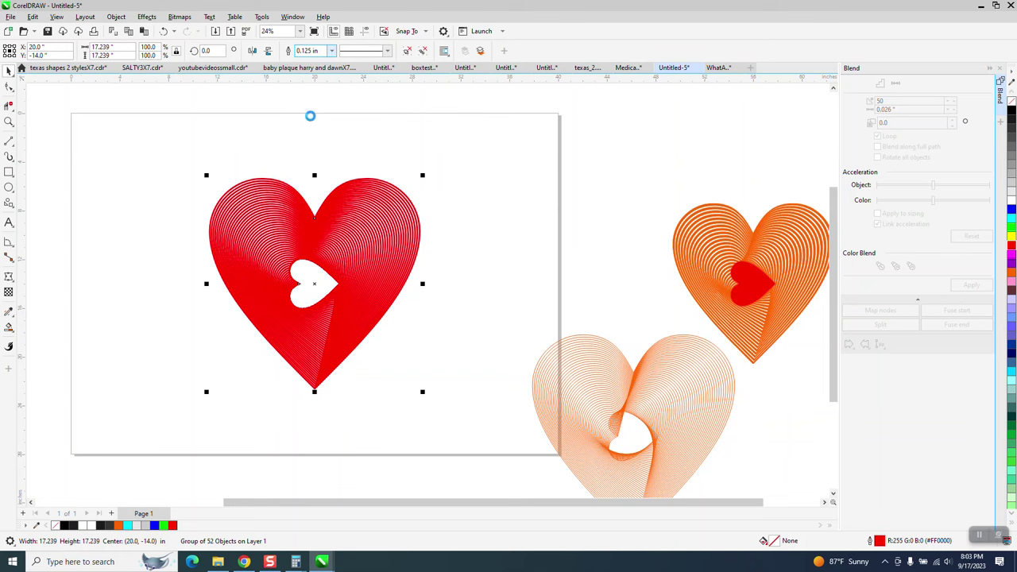
Zoom in to inspect the new line thickness and reselect the whole heart group
left_click(9, 121)
left_click_drag(274, 245, 400, 345)
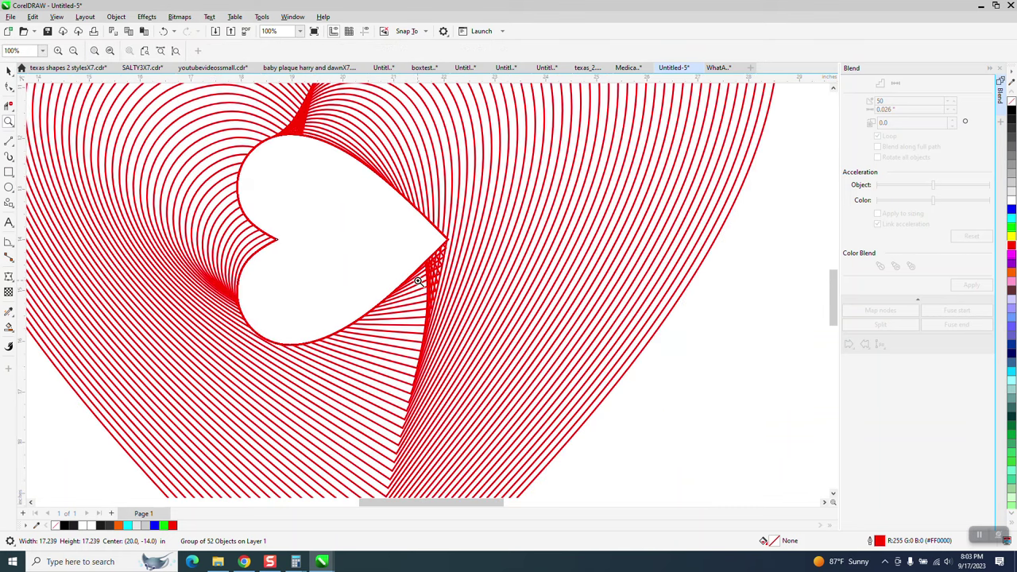
scroll(377, 278, "down", 1)
scroll(373, 280, "down", 1)
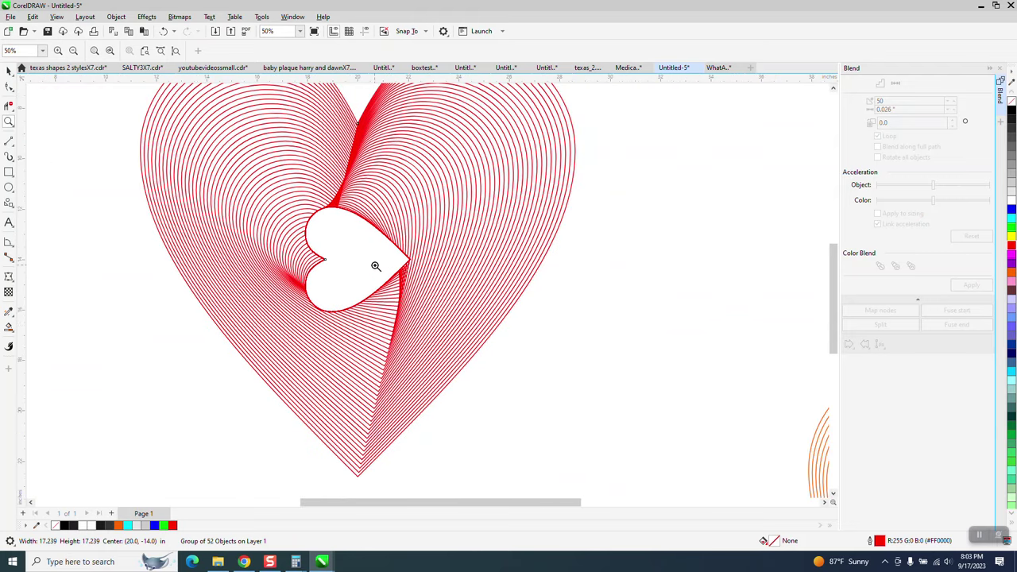
scroll(375, 266, "down", 2)
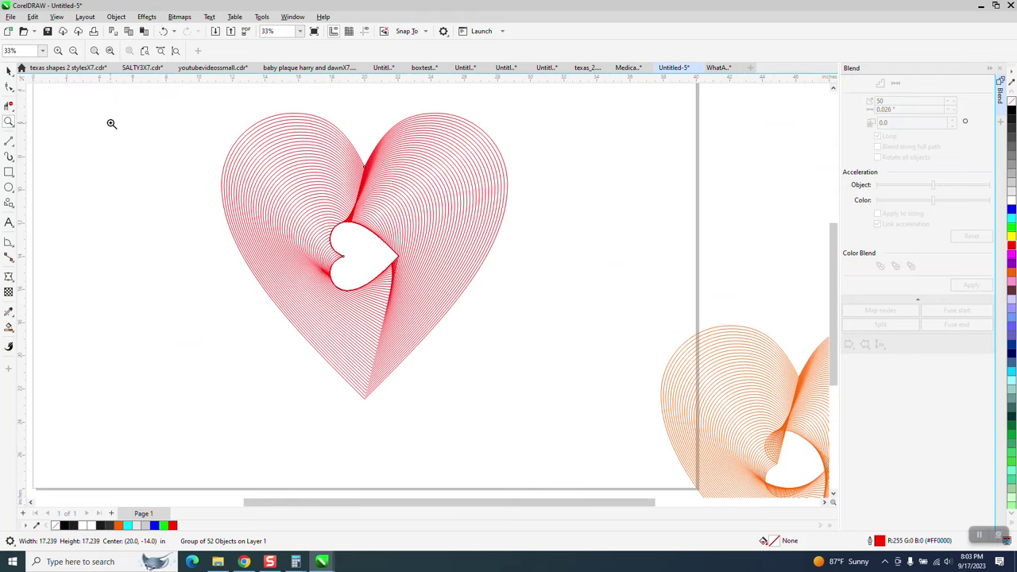
left_click(8, 70)
left_click_drag(188, 93, 583, 451)
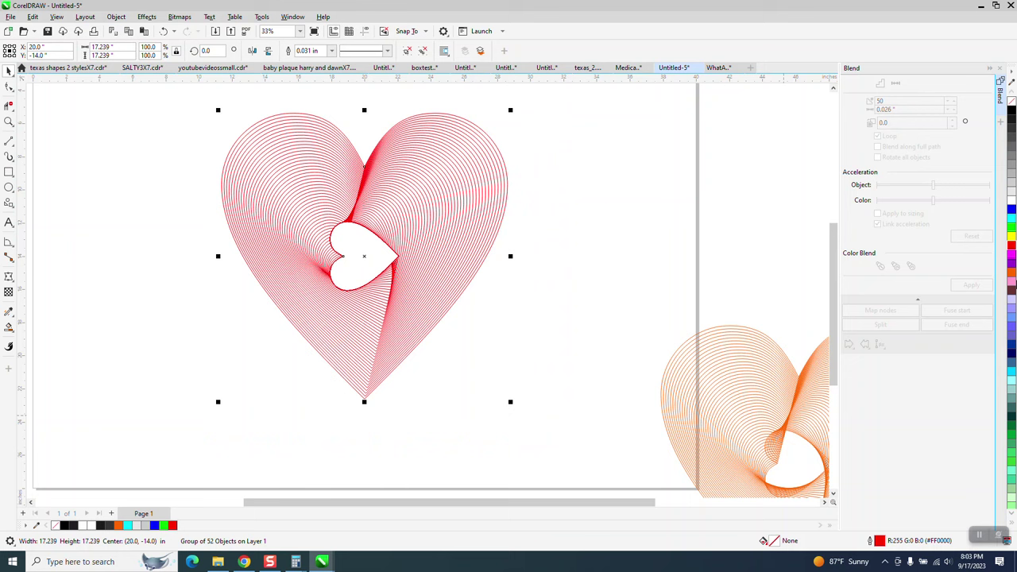
Change the heart's outline colour to cyan and draw a rectangle framing the whole heart
right_click(1012, 273)
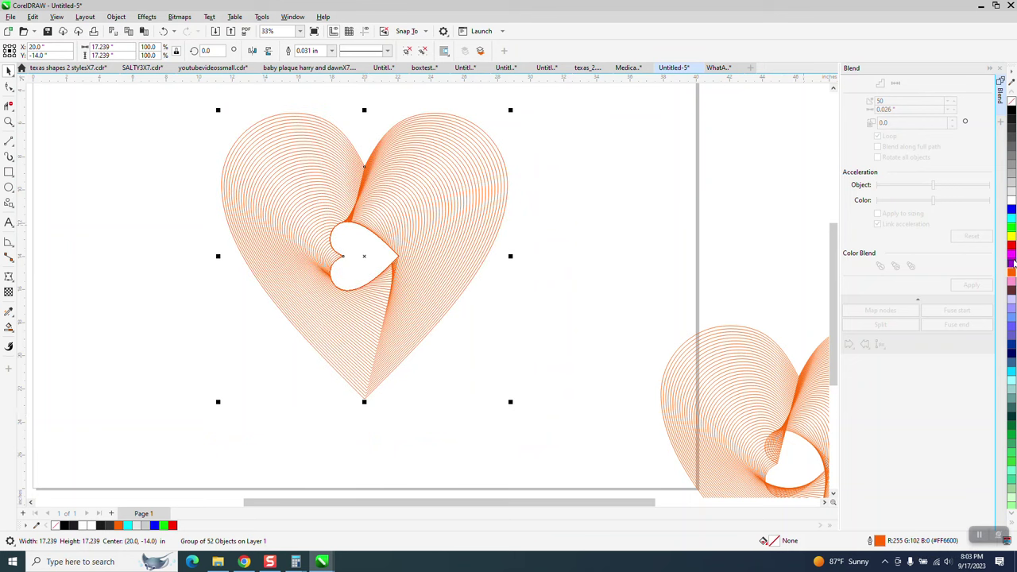
right_click(1012, 223)
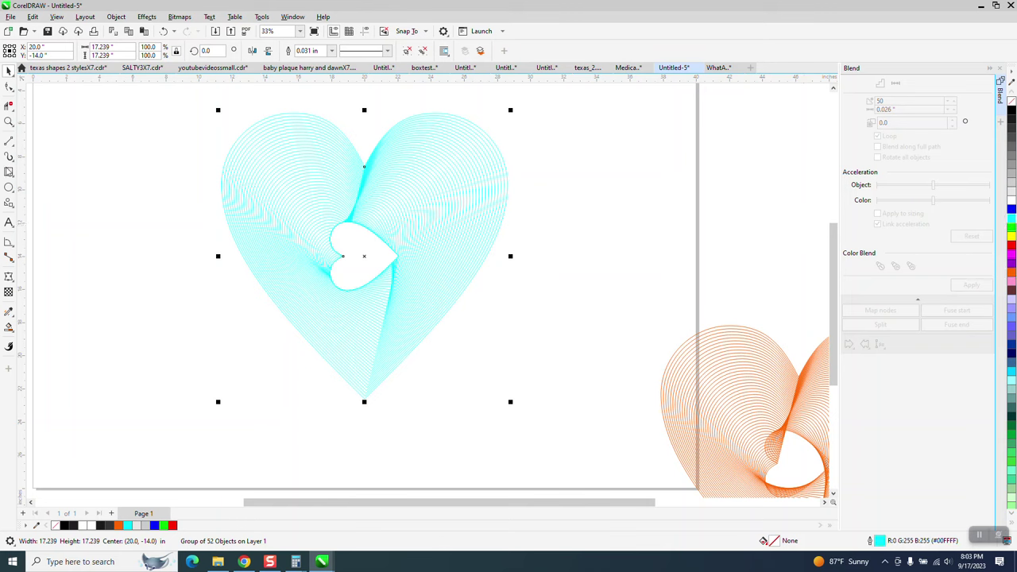
left_click(9, 172)
left_click_drag(174, 103, 554, 418)
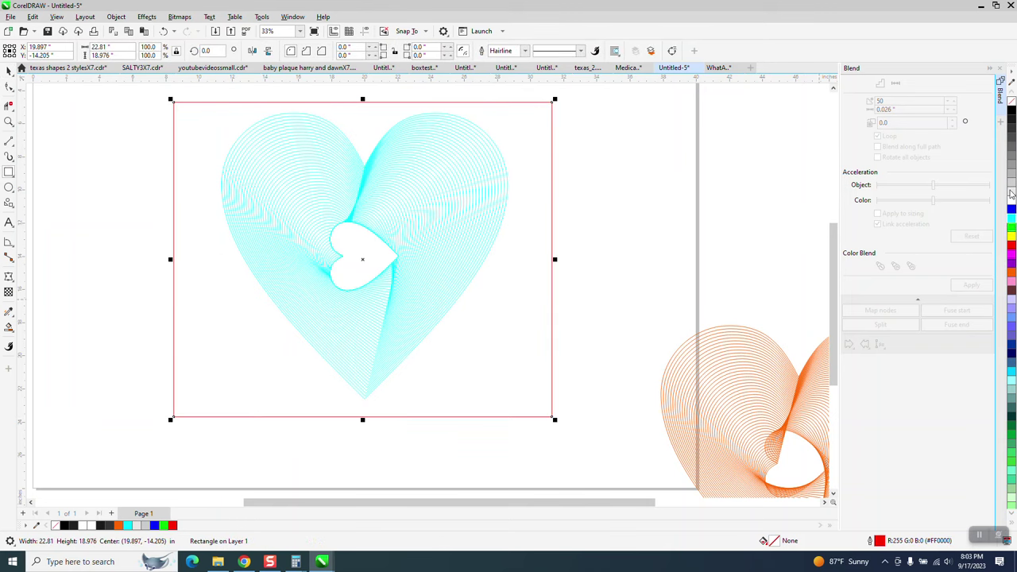
Fill the rectangle black and send it to the back of the page behind the heart
left_click(1012, 111)
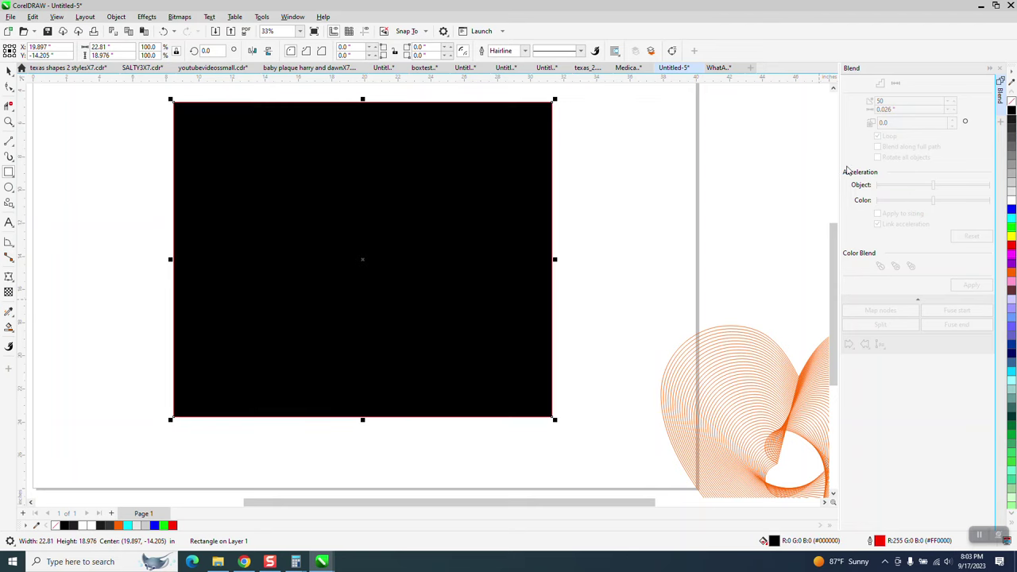
left_click(116, 17)
mouse_move(120, 186)
left_click(266, 200)
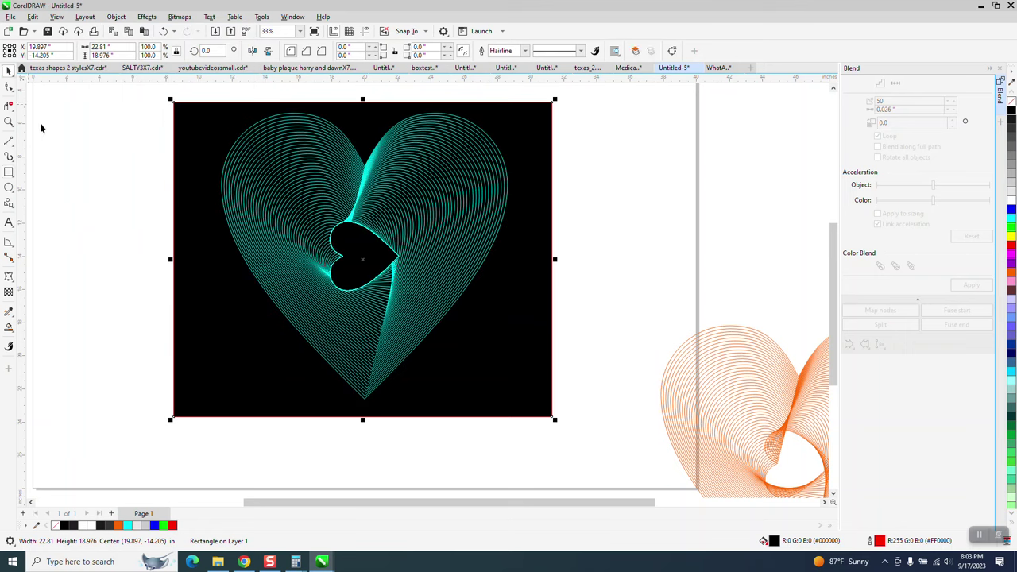
left_click(141, 310)
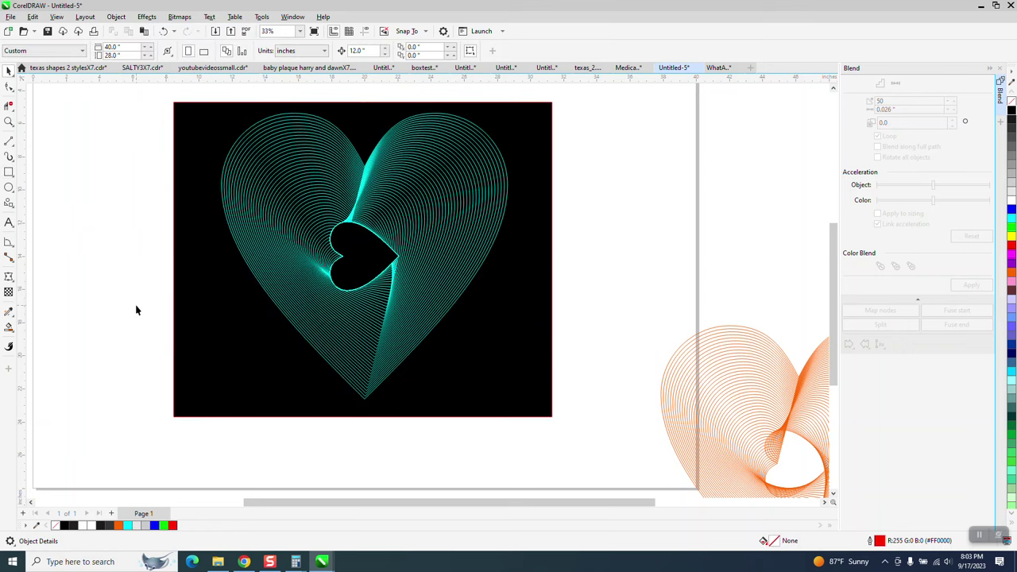
scroll(133, 310, "down", 1)
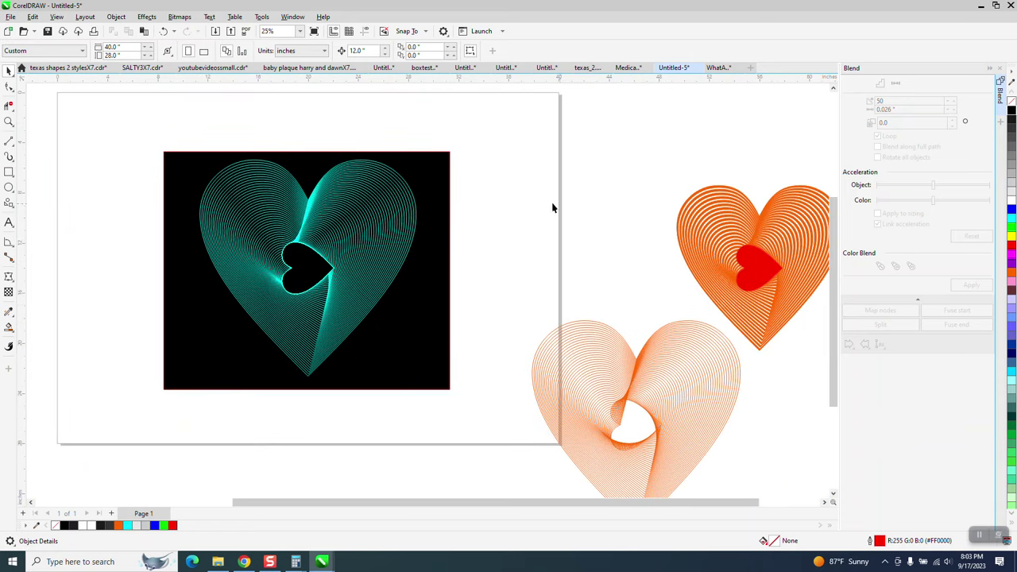